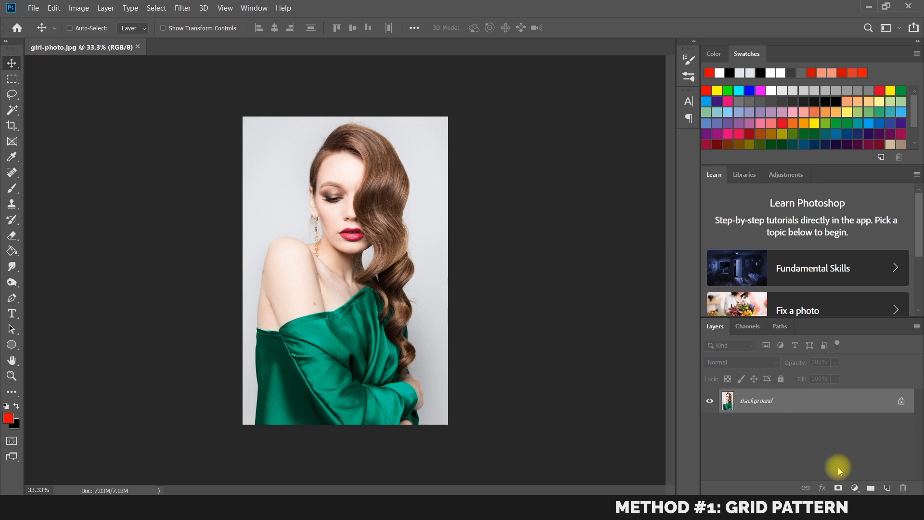
Step: Add a Pattern fill layer above the Background using the white grid pattern with dark lines
left_click(847, 294)
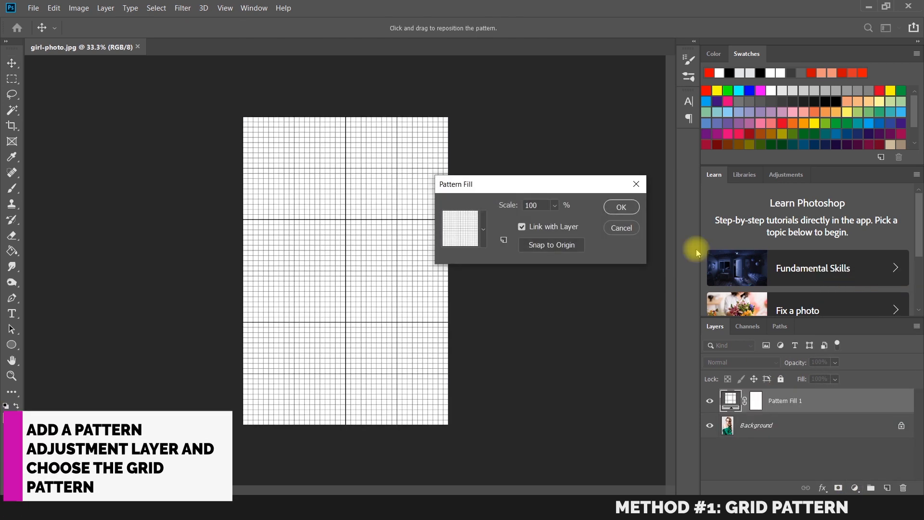
left_click(482, 233)
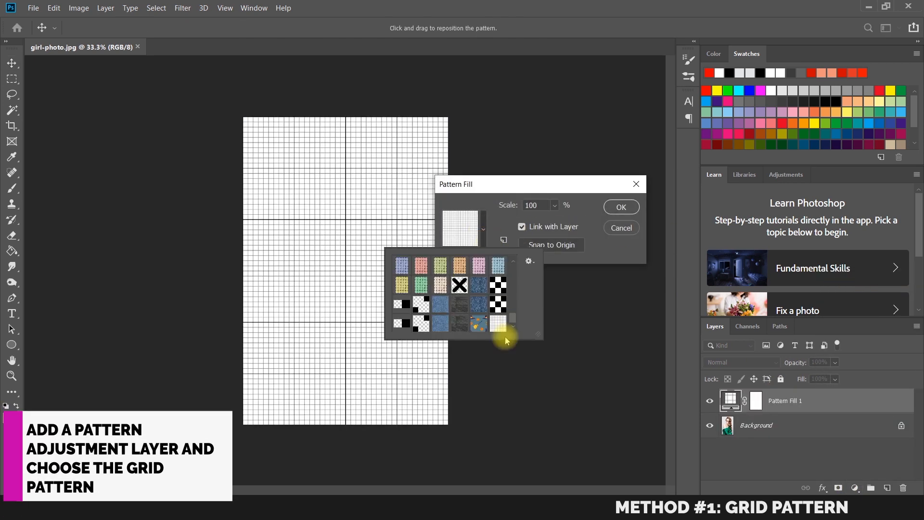
left_click(593, 259)
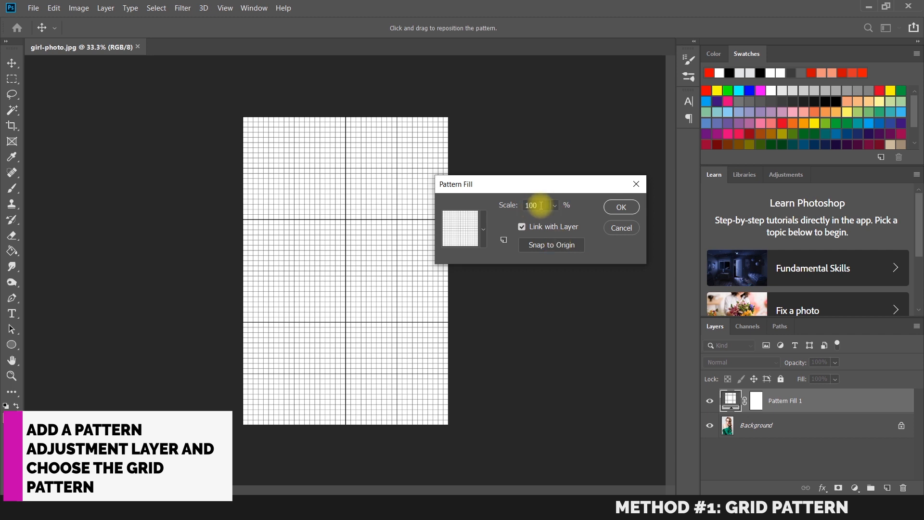
Step: Test the grid pattern at scales of 50% and 300%, and apply the fill at 200%
type("50")
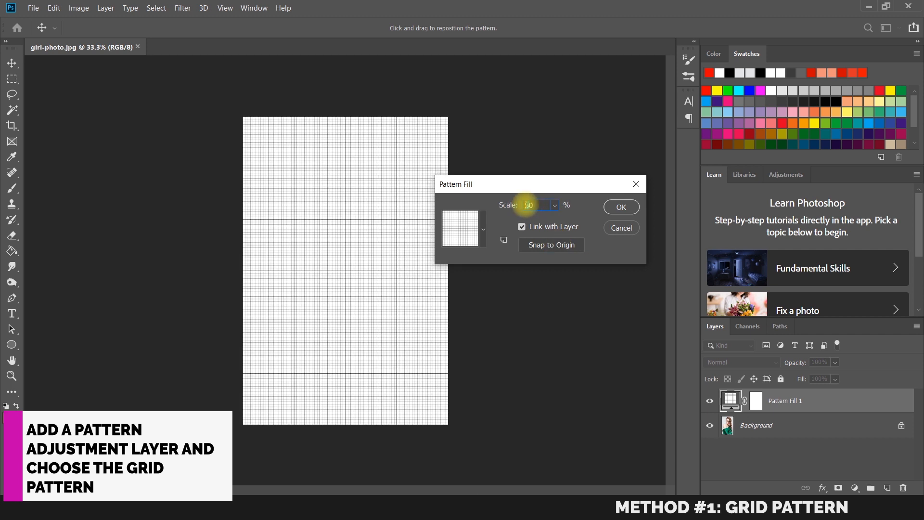
type("300")
key("Tab")
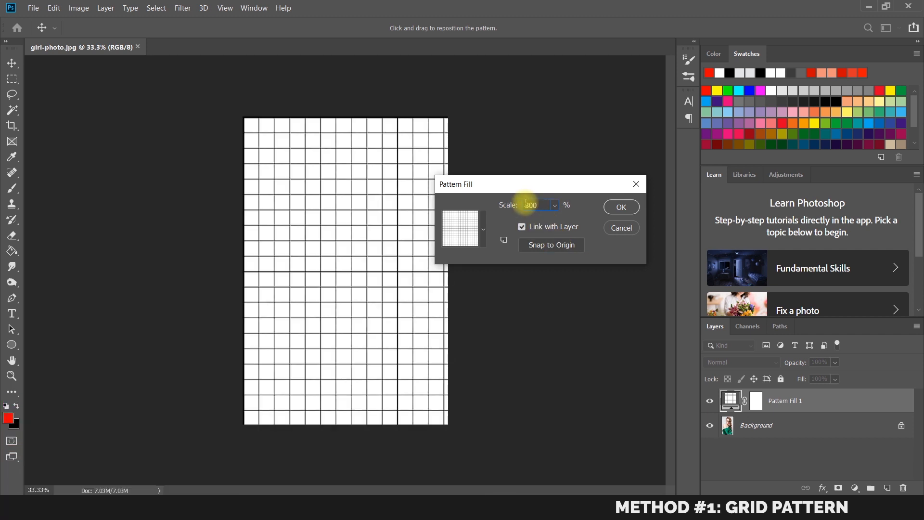
type("200")
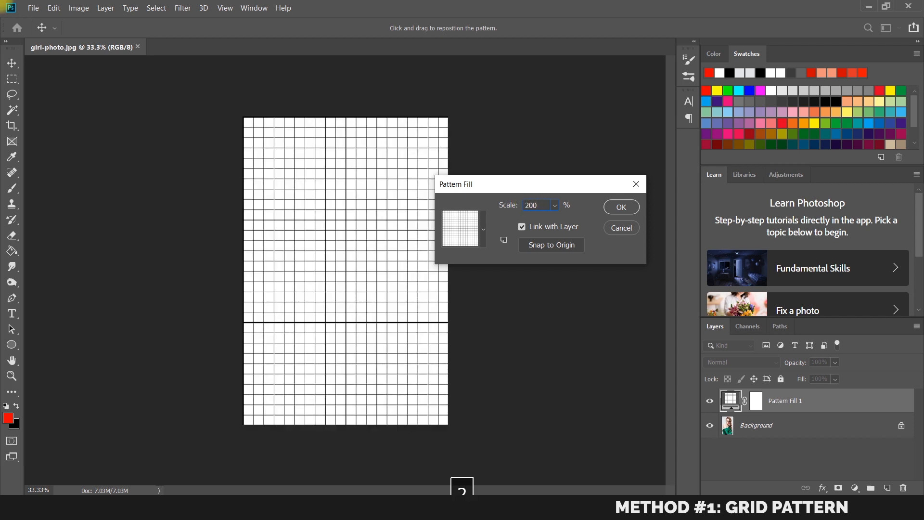
left_click(621, 206)
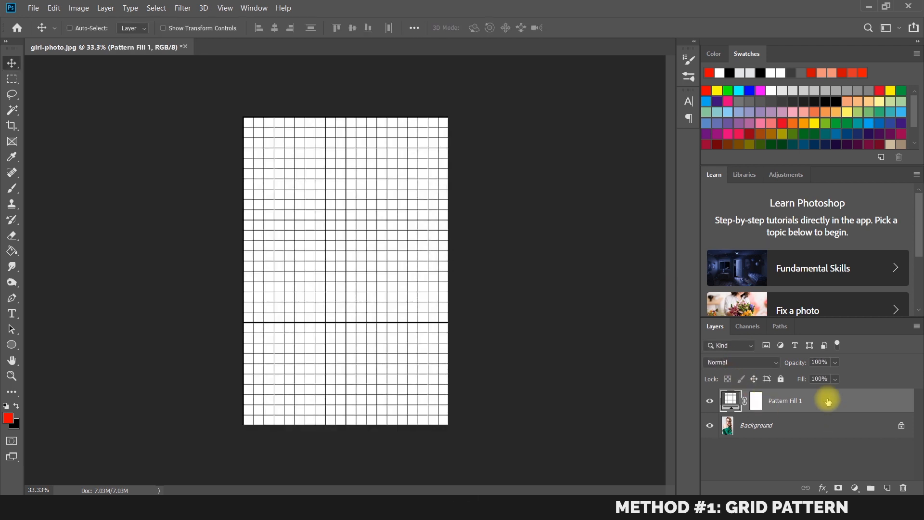
Step: Set the grid pattern layer's blend mode to Multiply and clip a Gradient Map adjustment layer to it
left_click(770, 362)
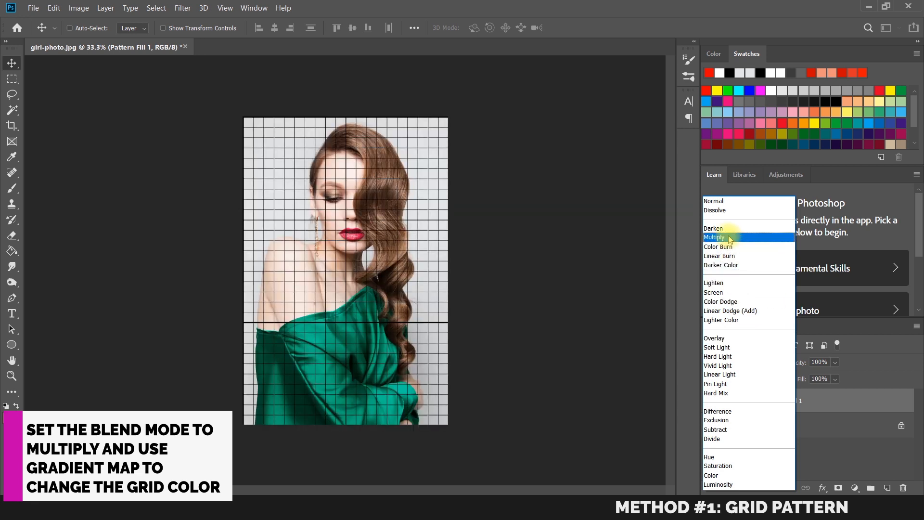
left_click(730, 238)
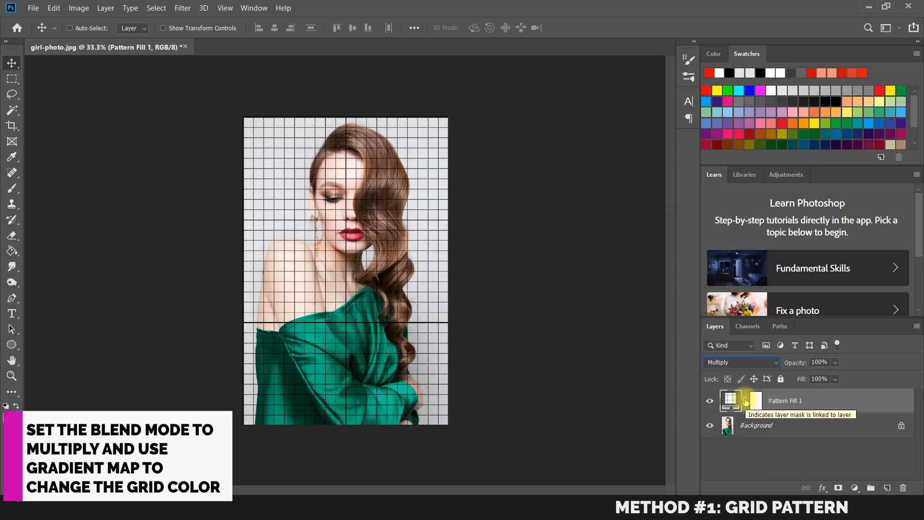
left_click(855, 488)
left_click(864, 474)
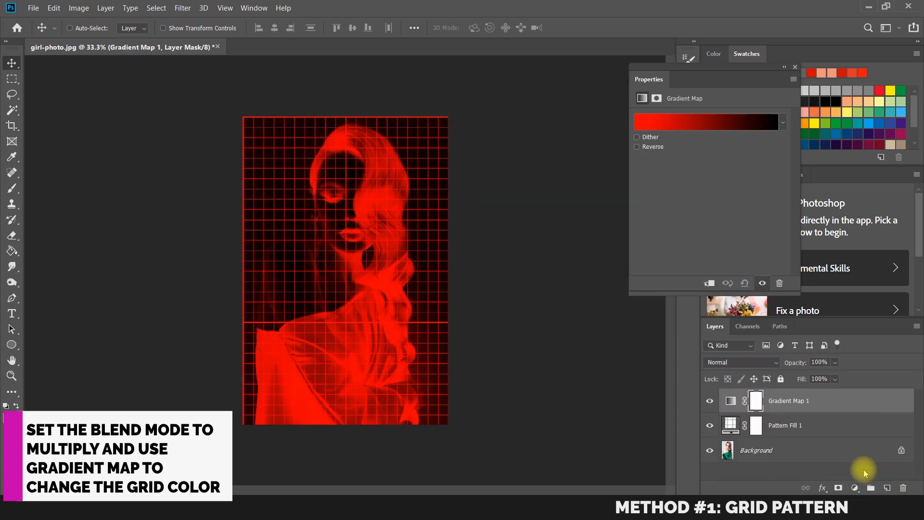
left_click(709, 283)
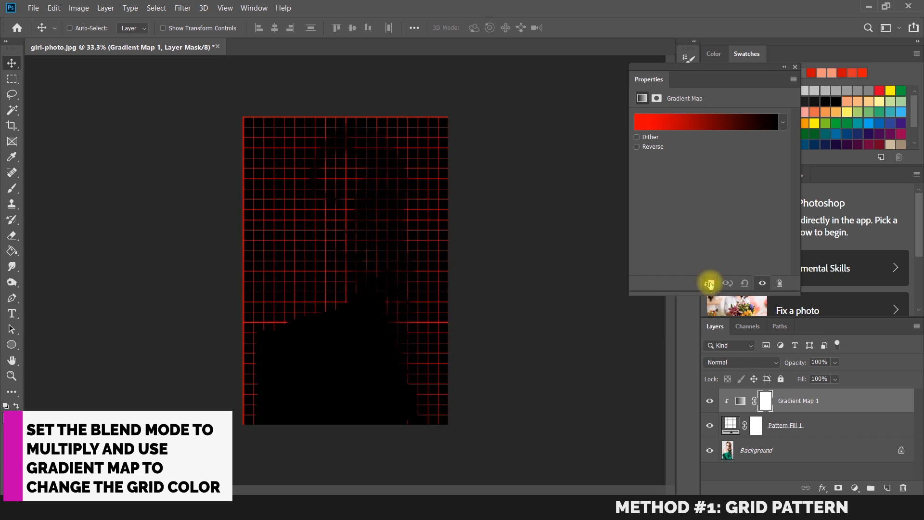
Step: Edit the gradient map to start from the black-to-white preset and recolor its black stop to red #ff0000
left_click(677, 116)
left_click(636, 109)
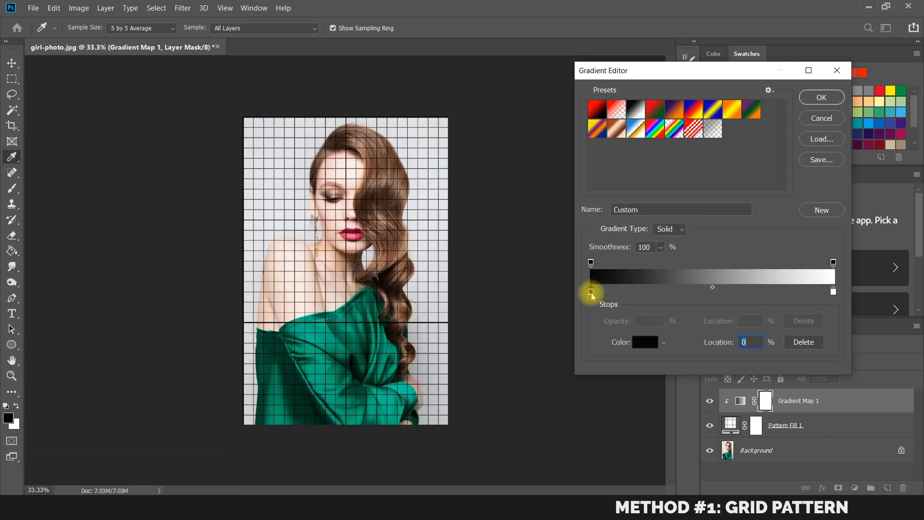
left_click(645, 346)
left_click(689, 167)
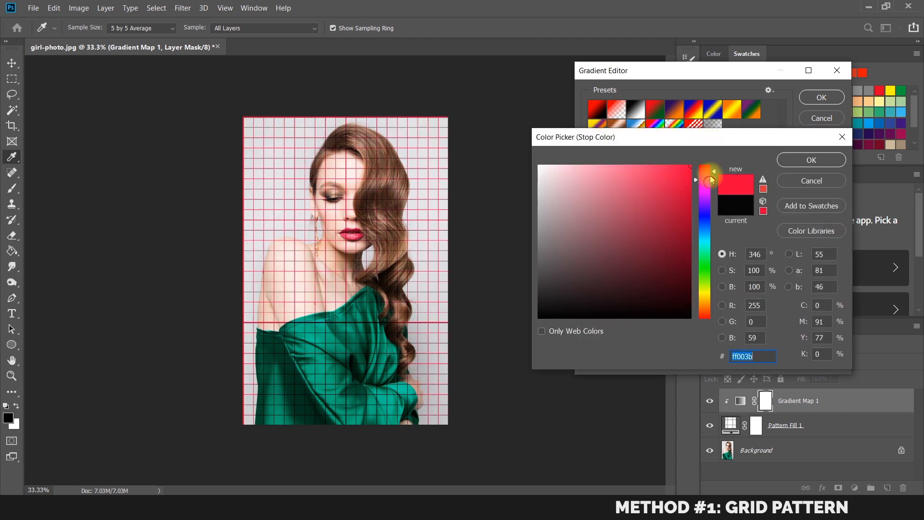
left_click_drag(714, 275, 713, 224)
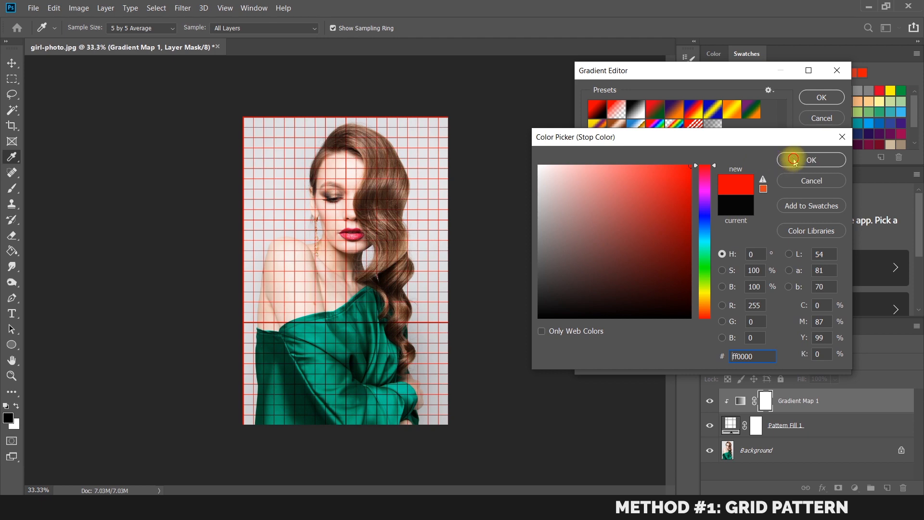
left_click(797, 160)
left_click(822, 98)
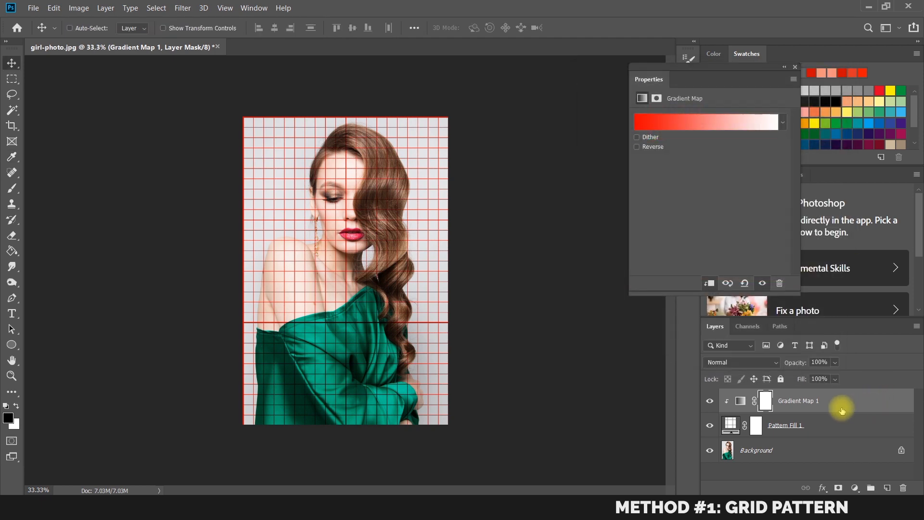
Step: Merge the Gradient Map 1 and Pattern Fill 1 layers and set the merged layer's blend mode to Multiply
left_click(849, 424, "shift")
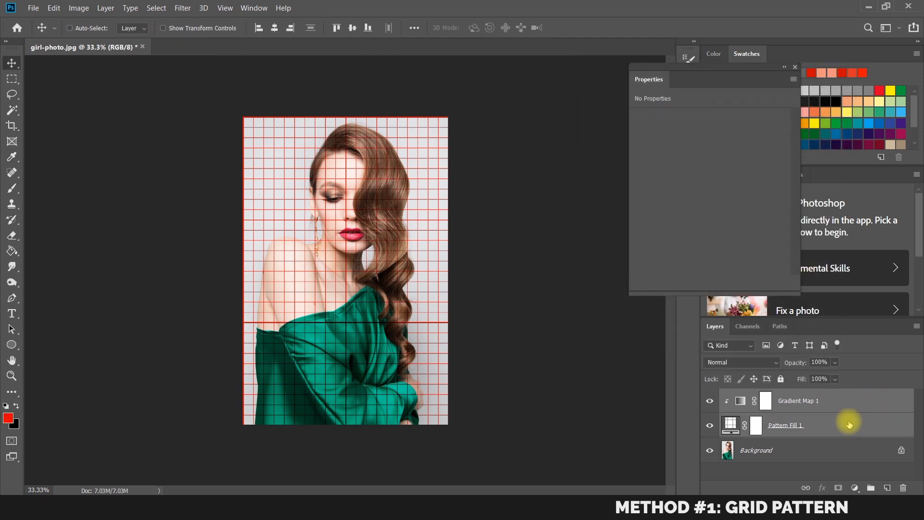
right_click(856, 406)
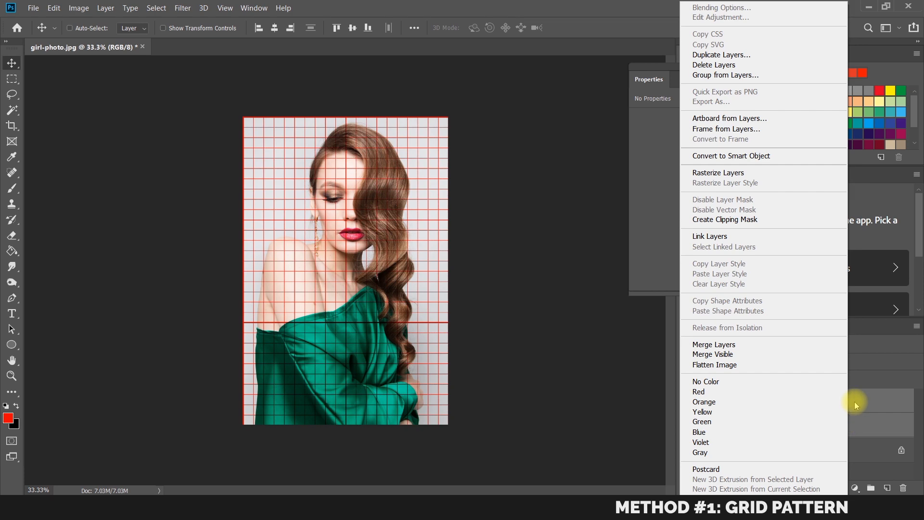
left_click(745, 344)
left_click(767, 368)
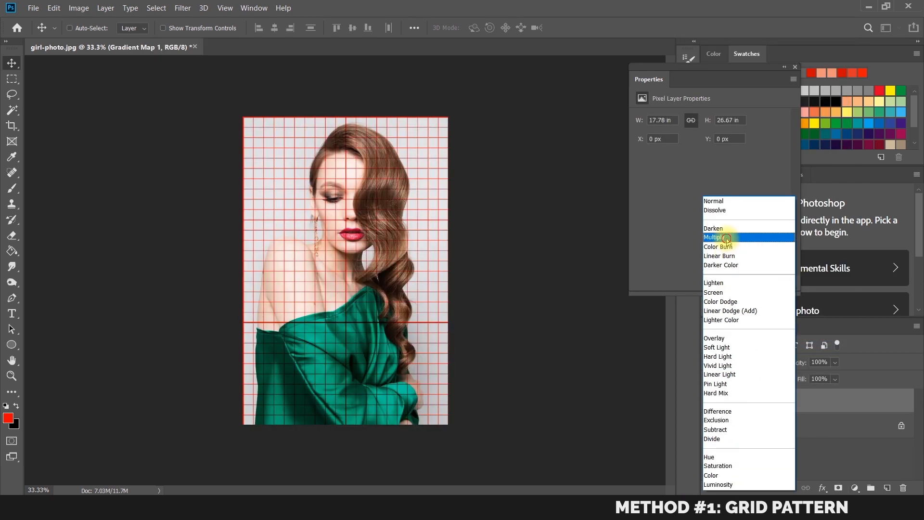
left_click(826, 237)
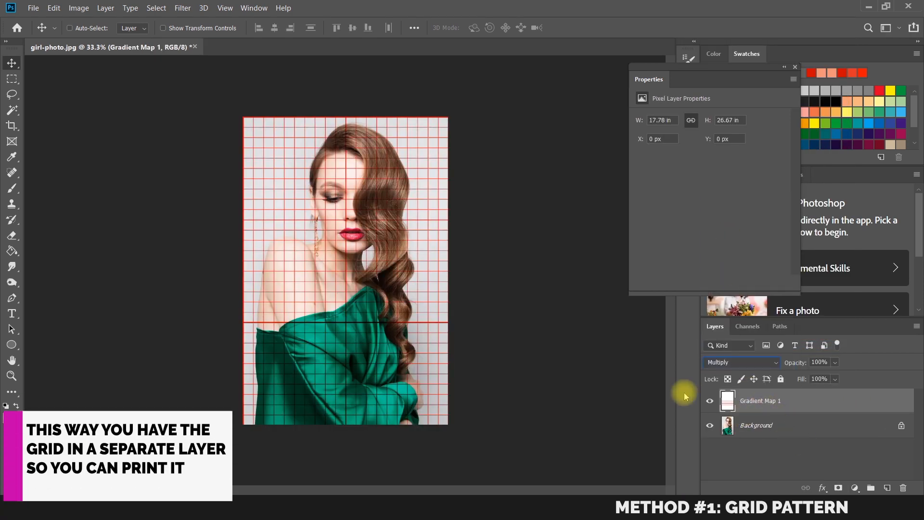
Step: Hide and show the merged grid layer and the Background layer in turn to compare them separately
left_click(709, 401)
left_click(708, 401)
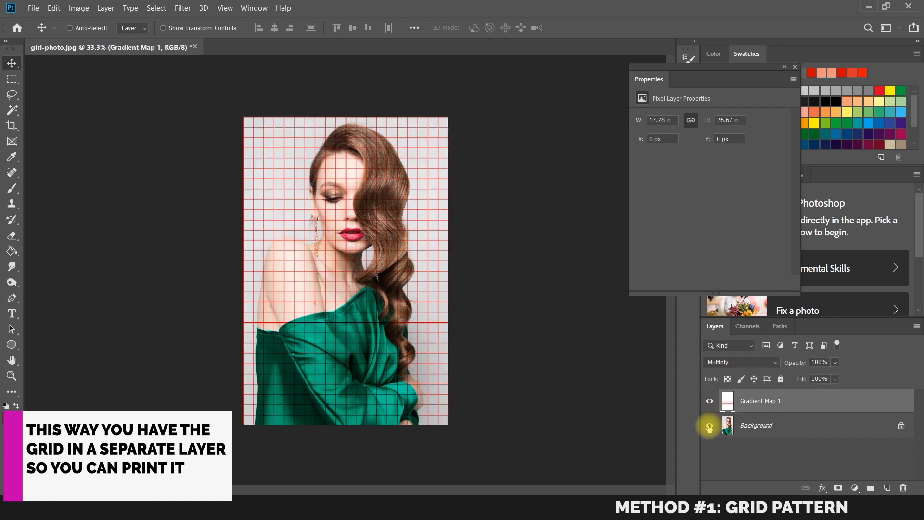
left_click(709, 425)
left_click(710, 426)
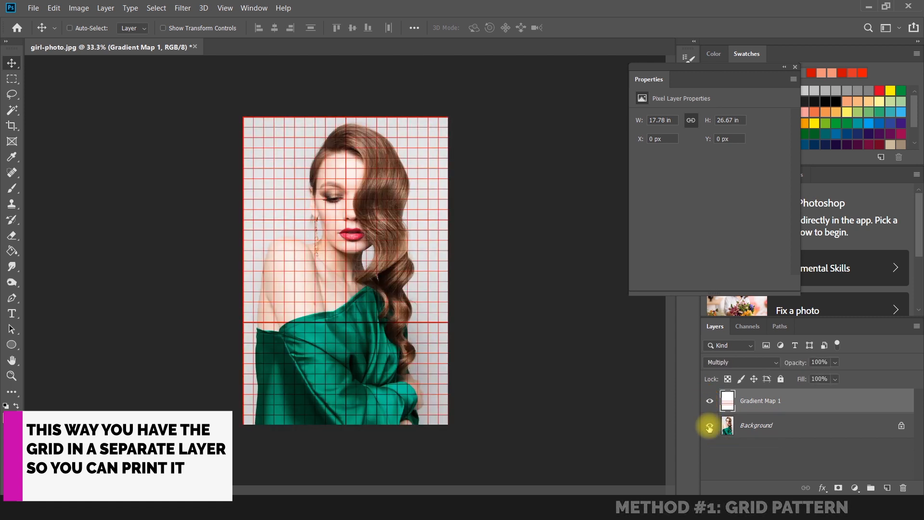
Step: Delete the merged grid layer, leaving only the Background photo
left_click(903, 487)
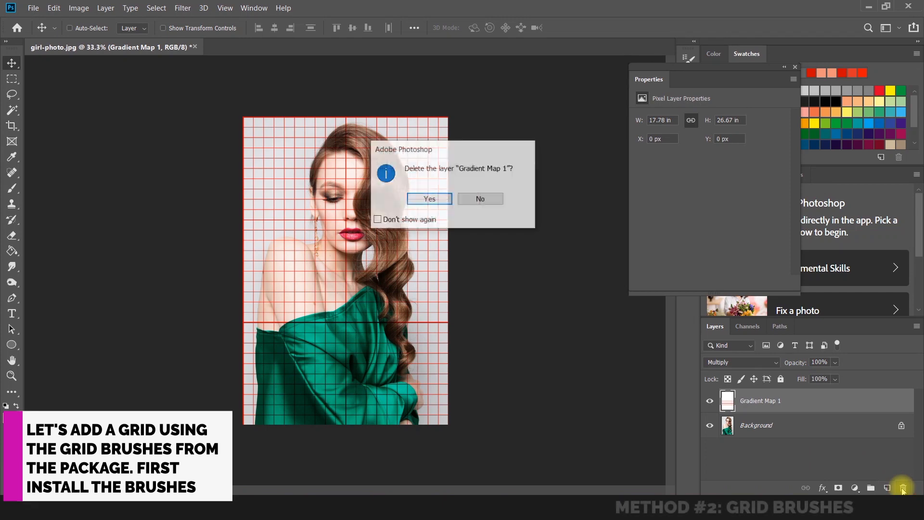
left_click(424, 199)
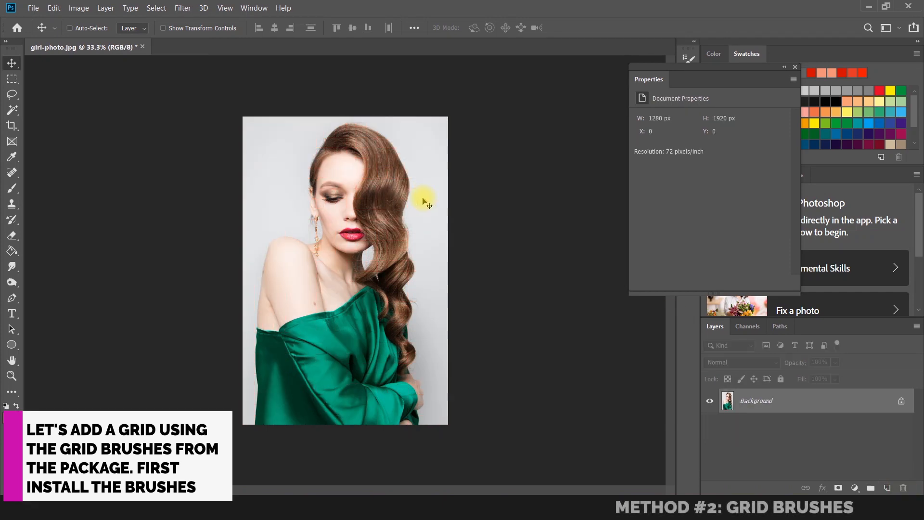
Step: Load the brush file grid-brushes-by-PhotoshopSupply.abr through the Preset Manager
left_click(54, 8)
mouse_move(90, 373)
left_click(226, 374)
left_click(385, 84)
left_click(366, 90)
left_click(611, 118)
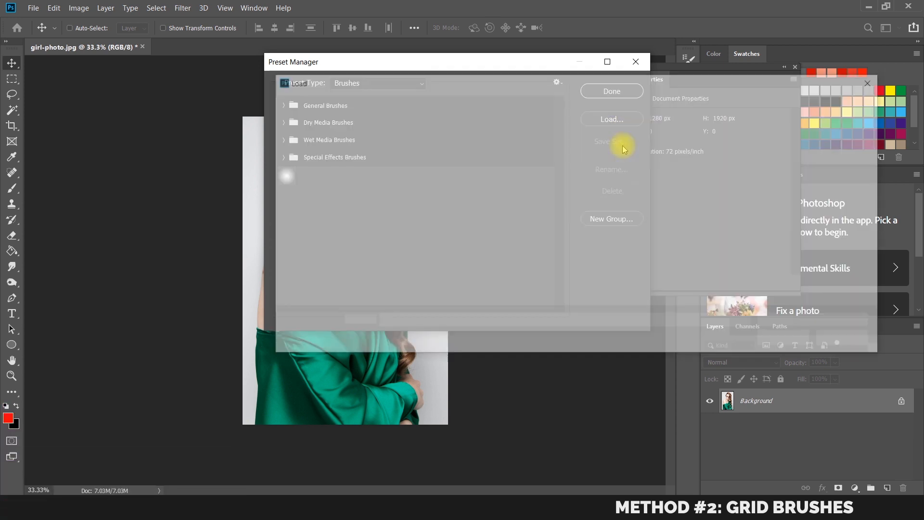
left_click(542, 173)
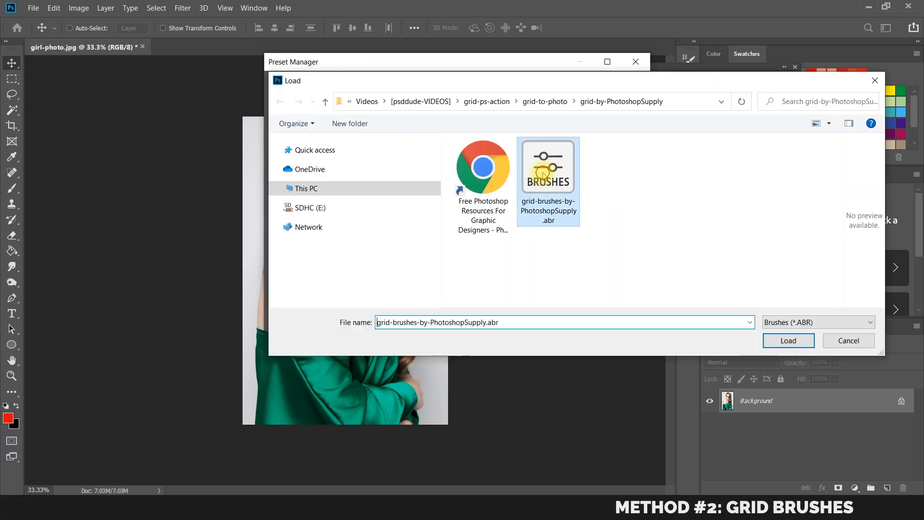
left_click(788, 341)
left_click(612, 92)
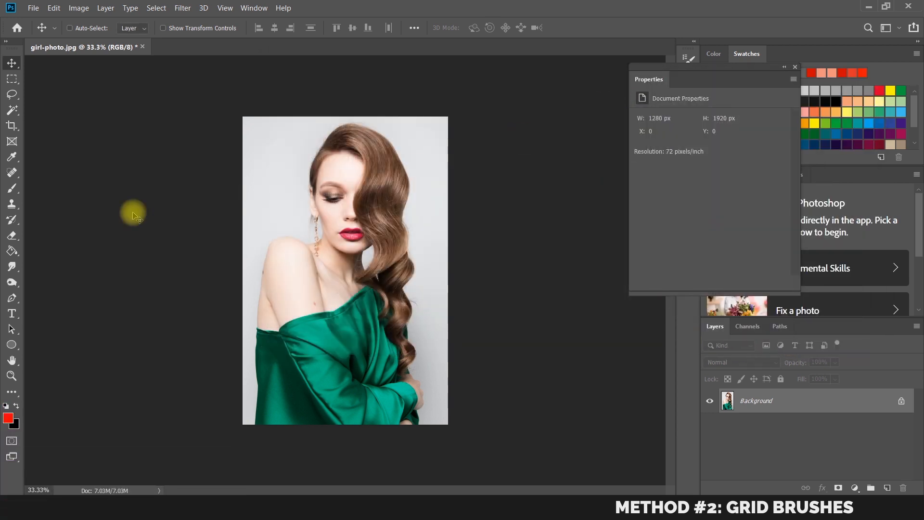
Step: Activate the Brush tool and choose the 1644 px grid brush from the grid-brushes-by-PhotoshopSupply group
left_click(12, 189)
left_click(86, 27)
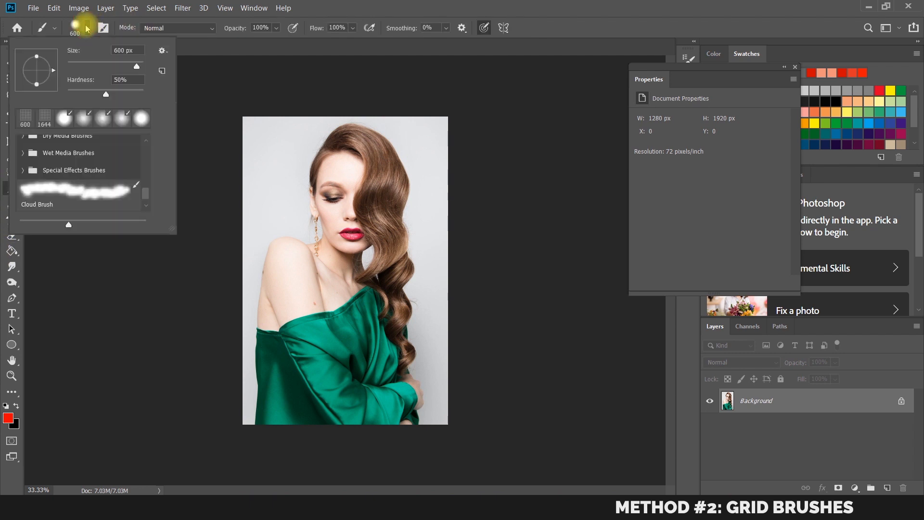
scroll(147, 204, "down", 1)
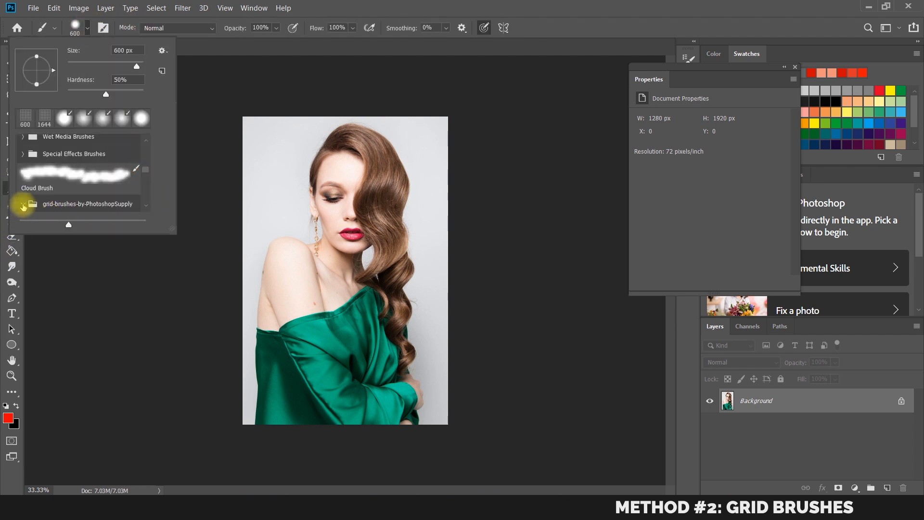
left_click(23, 206)
scroll(77, 200, "down", 5)
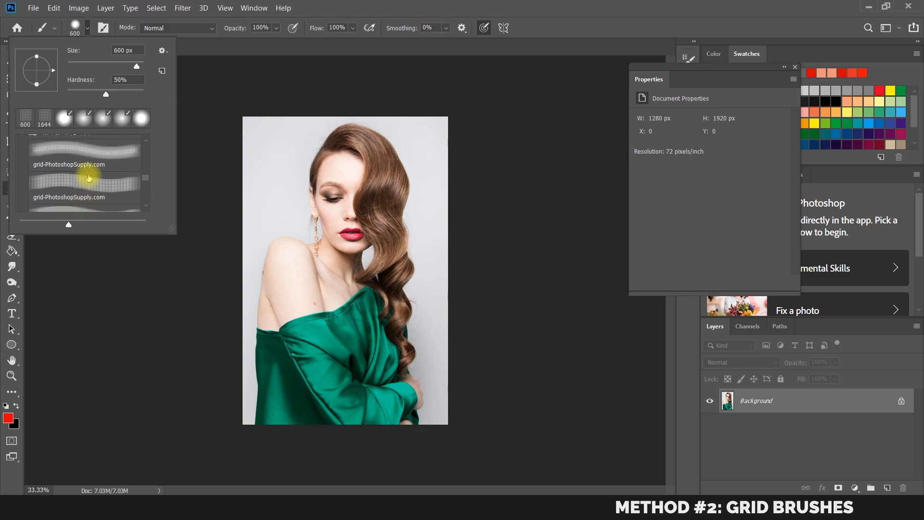
left_click(93, 206)
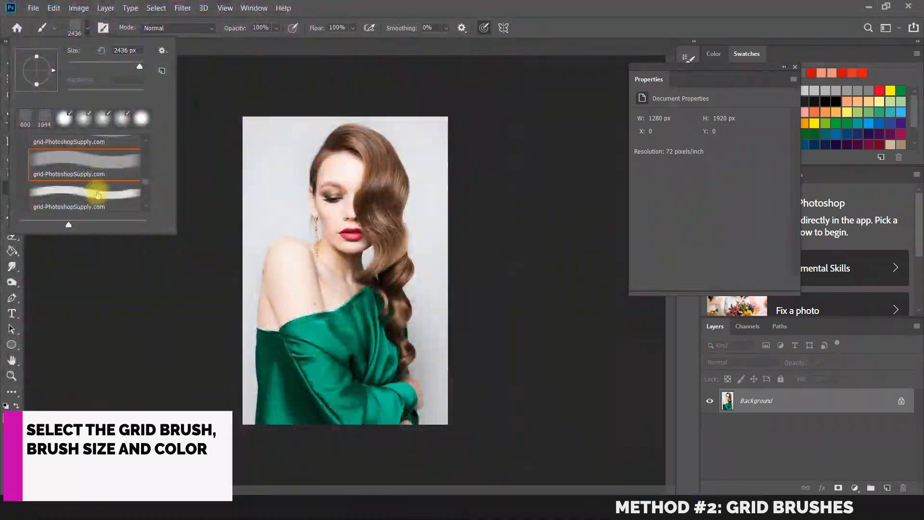
left_click(93, 190)
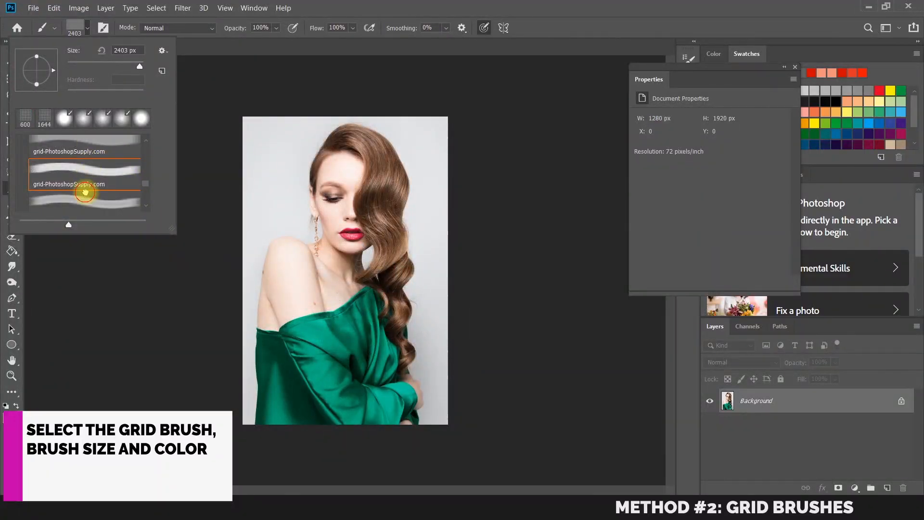
scroll(110, 154, "up", 1)
left_click(98, 166)
left_click(99, 166)
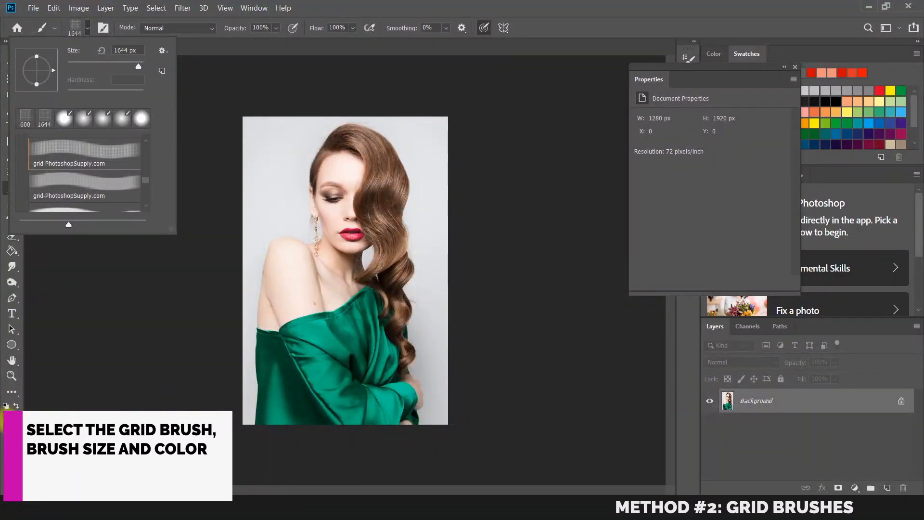
Step: Set the foreground color to purple #d200ff and the grid brush size to 3228 px
left_click(16, 406)
left_click_drag(695, 247, 716, 199)
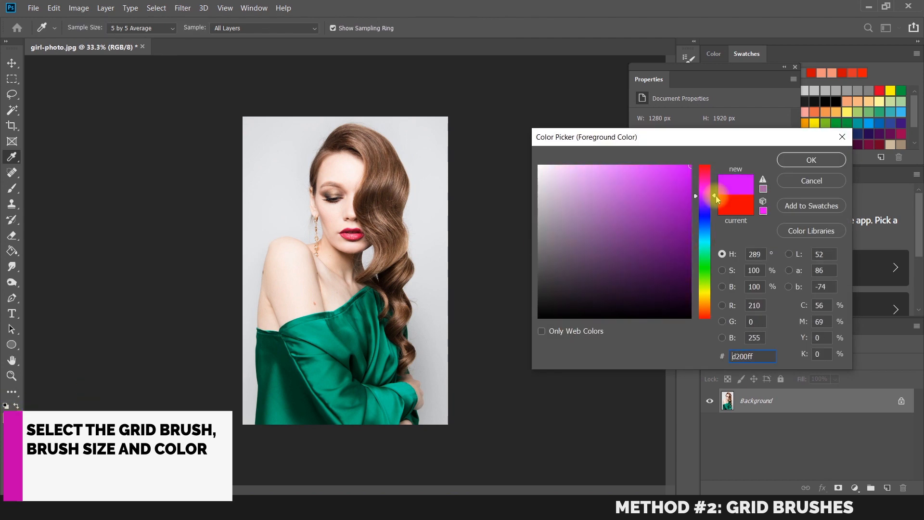
left_click(809, 159)
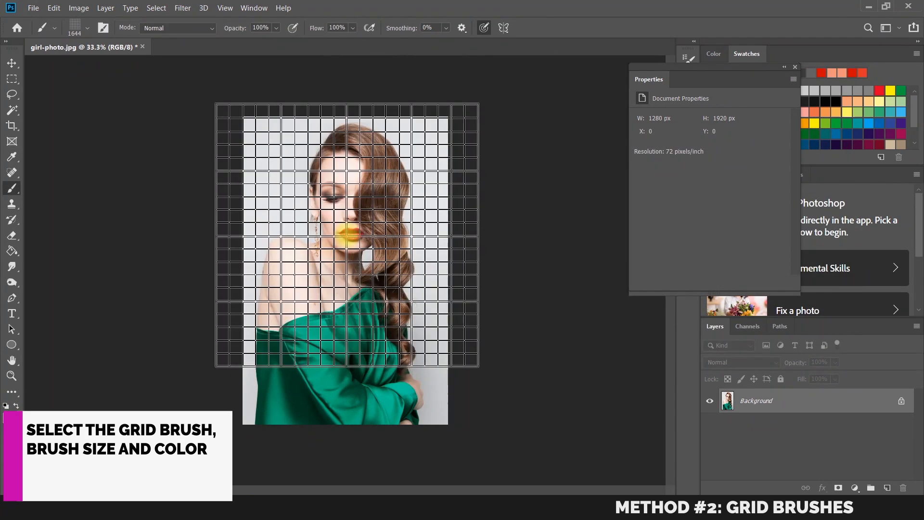
left_click(87, 28)
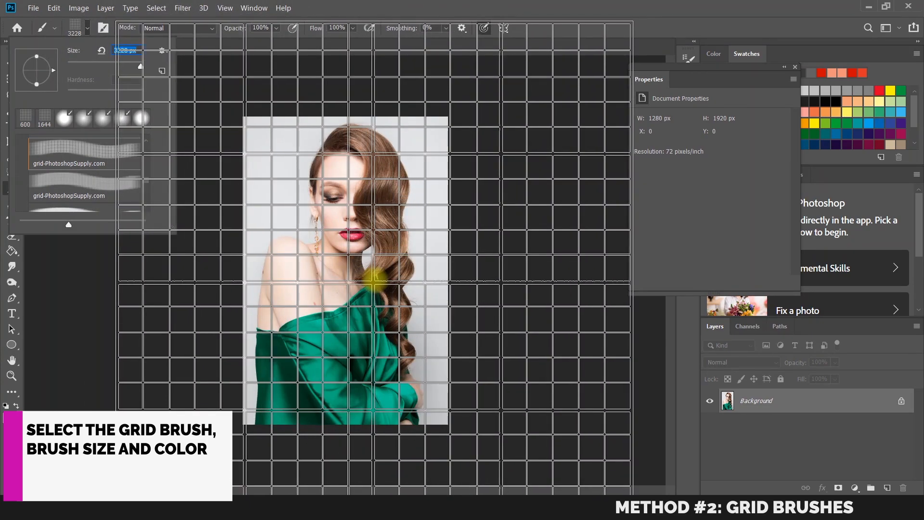
Step: Create a new layer above the Background and stamp the grid over the whole photo with the grid brush at 2165 px
left_click(376, 279)
key("ctrl+z")
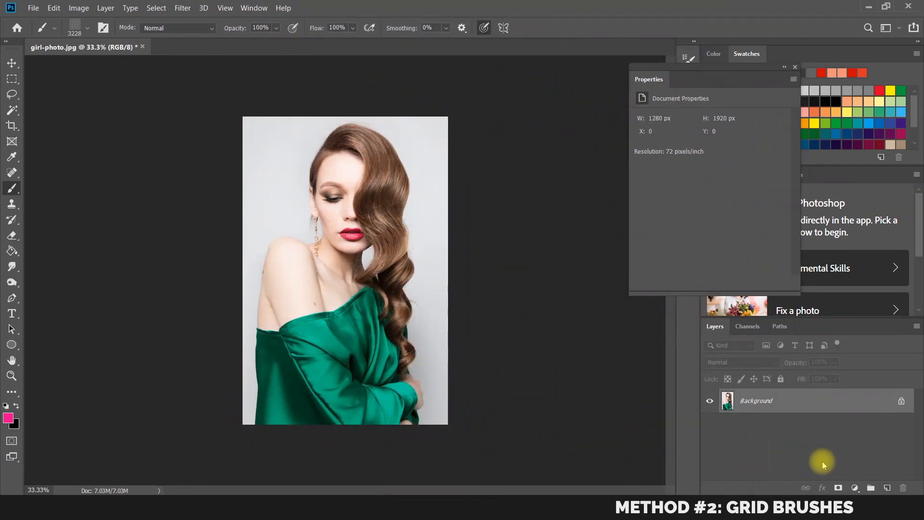
key("ctrl+shift+n")
key("Return")
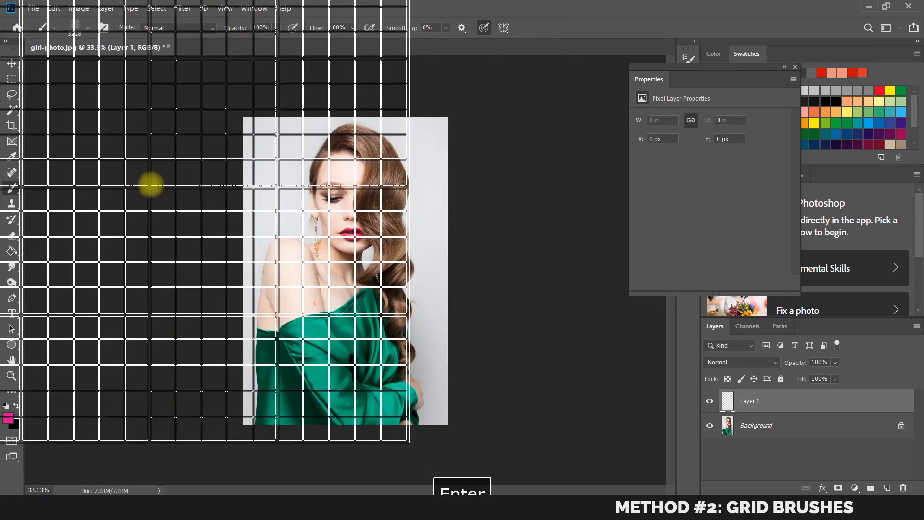
left_click(86, 32)
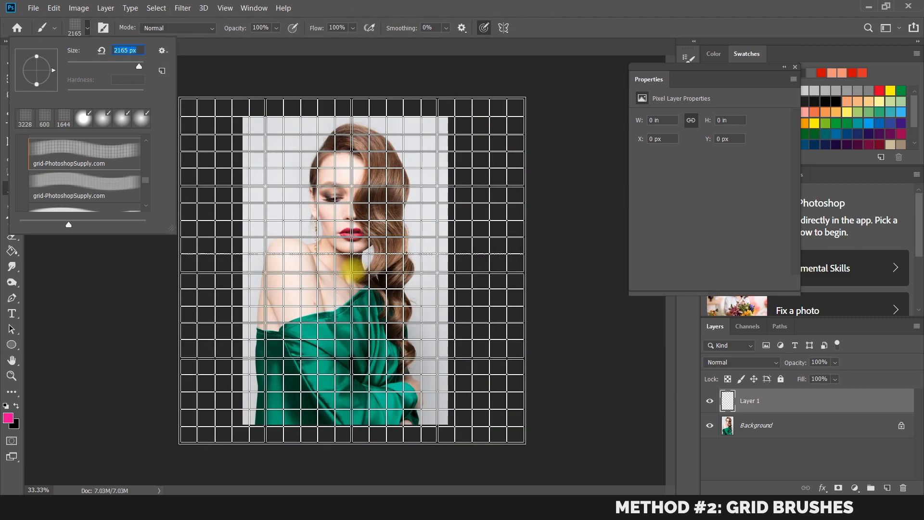
left_click(352, 270)
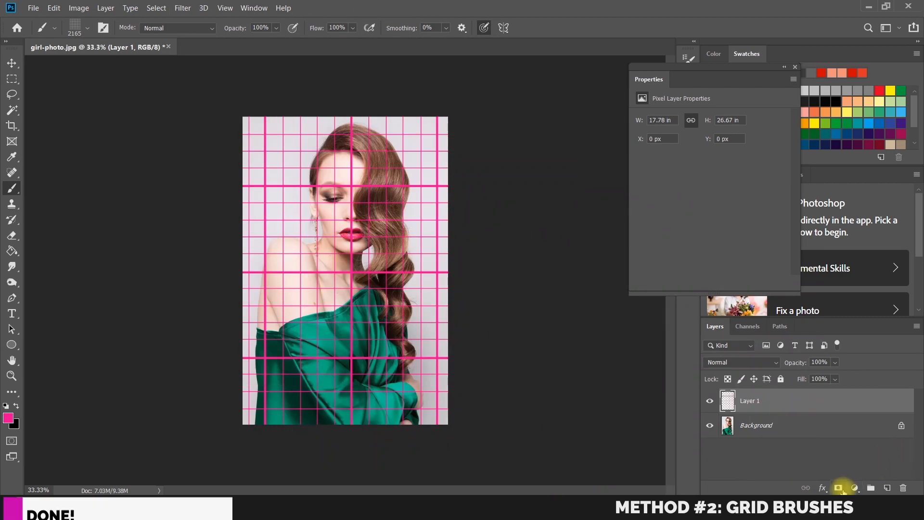
Step: Toggle the visibility of Layer 1 and the Background to compare the photo with and without the grid
left_click(709, 400)
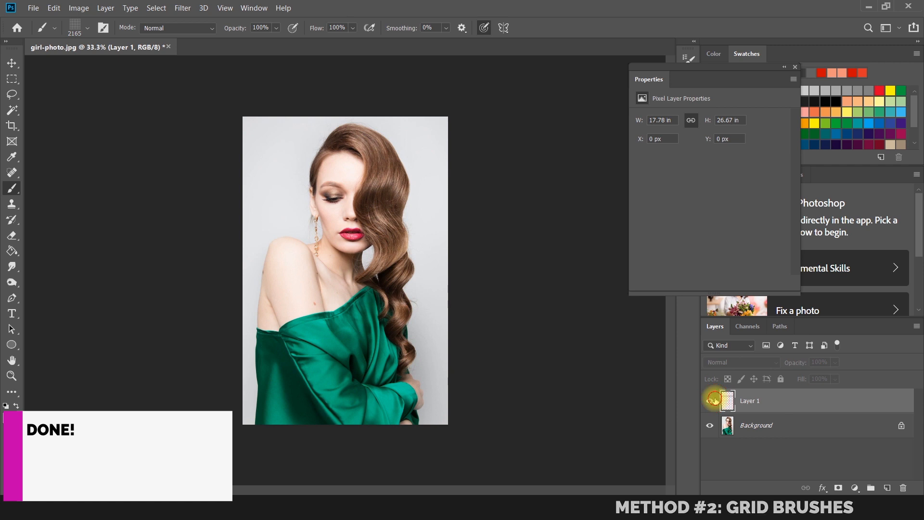
left_click(710, 400)
left_click(710, 425)
left_click(710, 425)
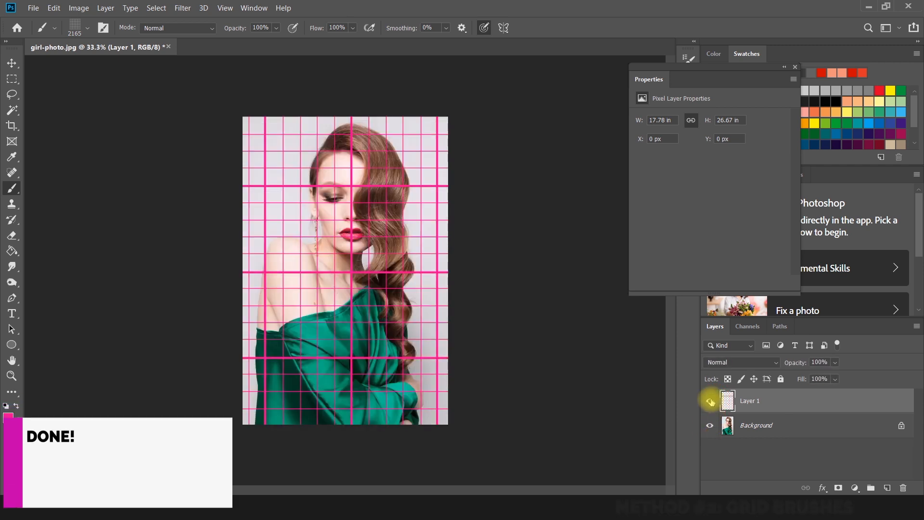
Step: Delete the painted grid layer and activate the Move tool
left_click(903, 487)
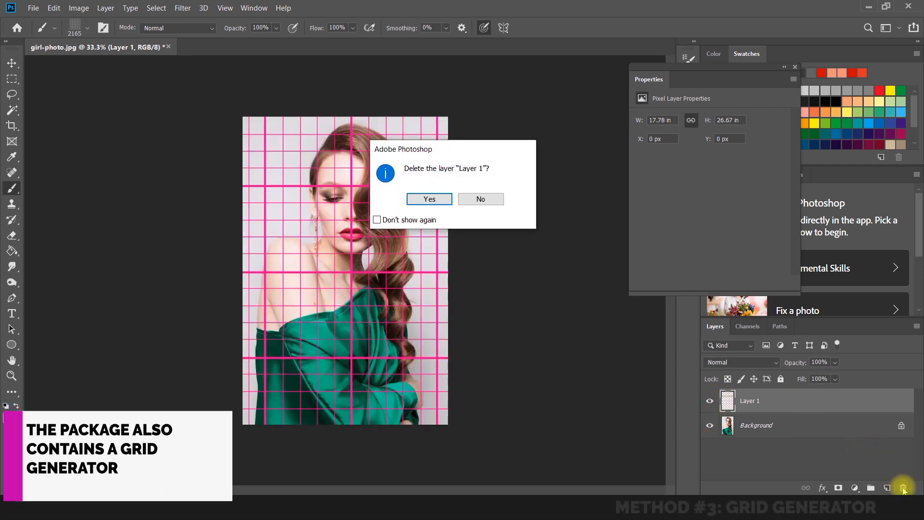
left_click(431, 198)
left_click(12, 63)
Step: Create a new transparent document of 500 by 500 pixels at 72 pixels/inch
left_click(34, 9)
left_click(35, 21)
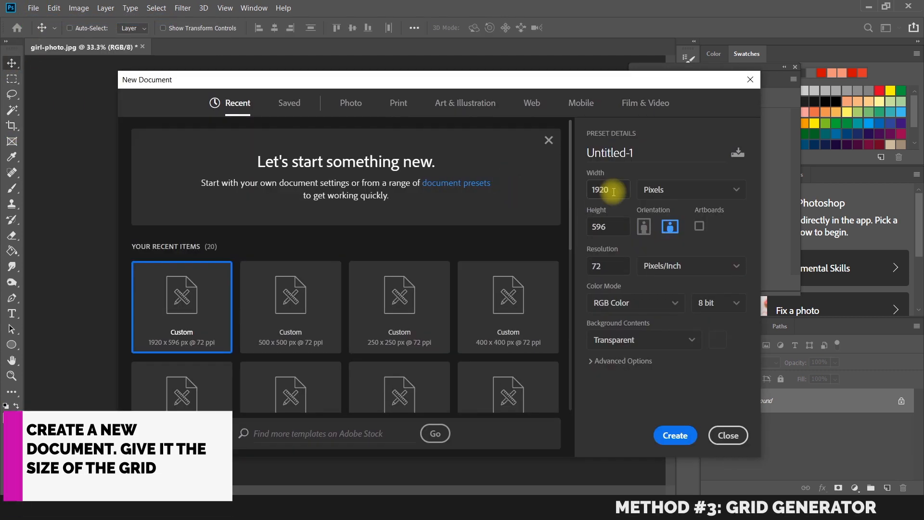
type("500")
key("Tab")
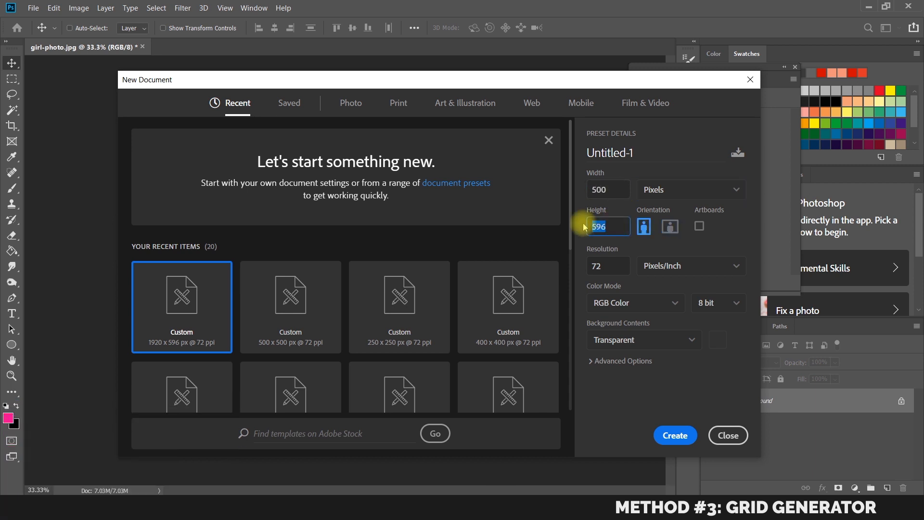
left_click(675, 435)
key("space")
Step: Show the Actions panel and load the action file Grid-Generator-PhotoshopSupply.atn
left_click(252, 14)
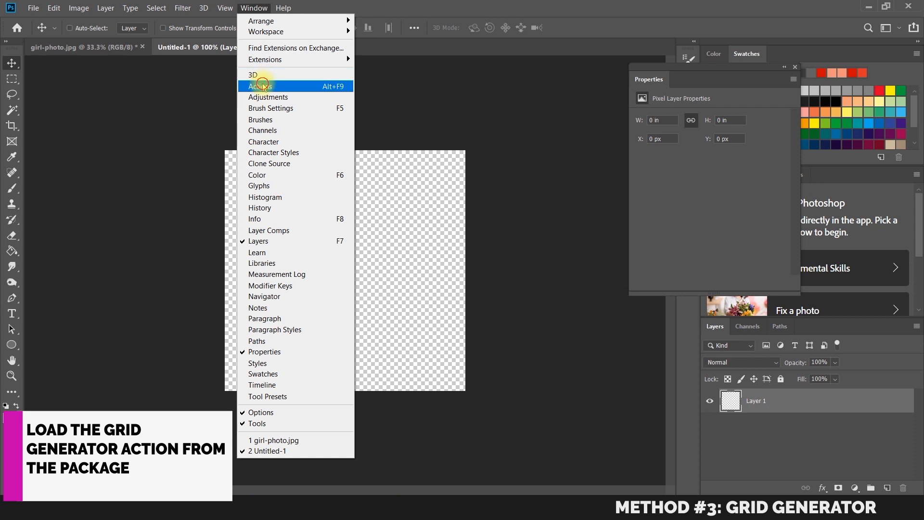
left_click(263, 87)
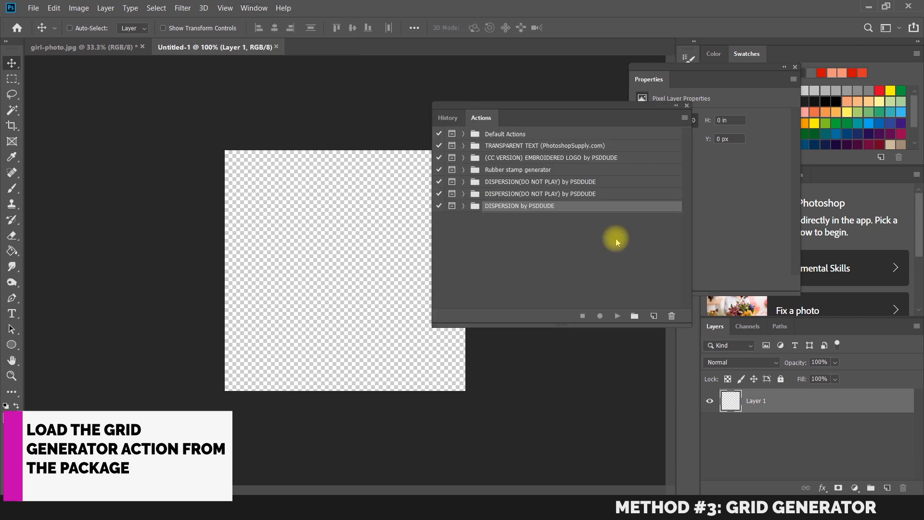
left_click(685, 118)
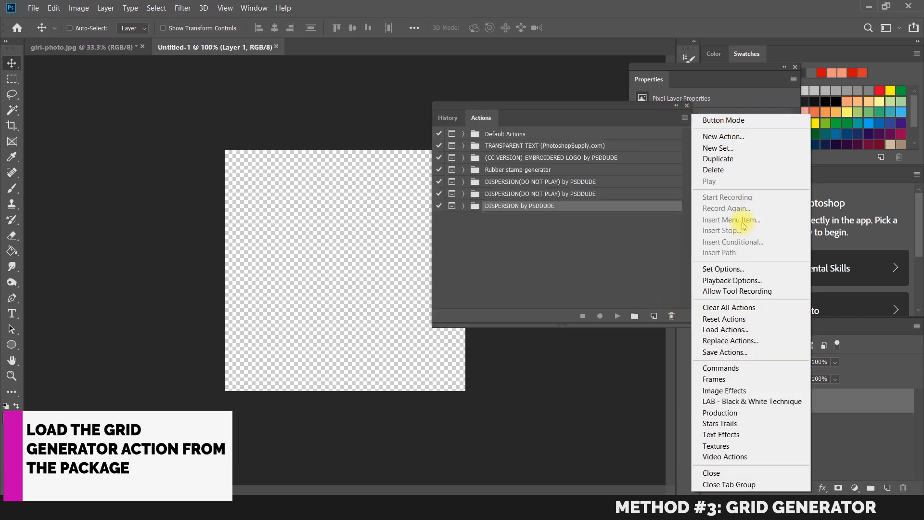
left_click(745, 331)
left_click(284, 104)
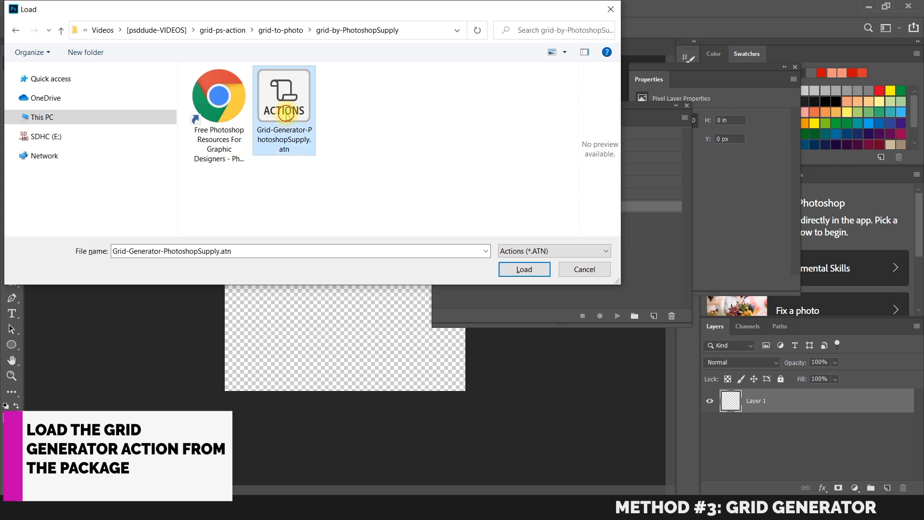
left_click(537, 272)
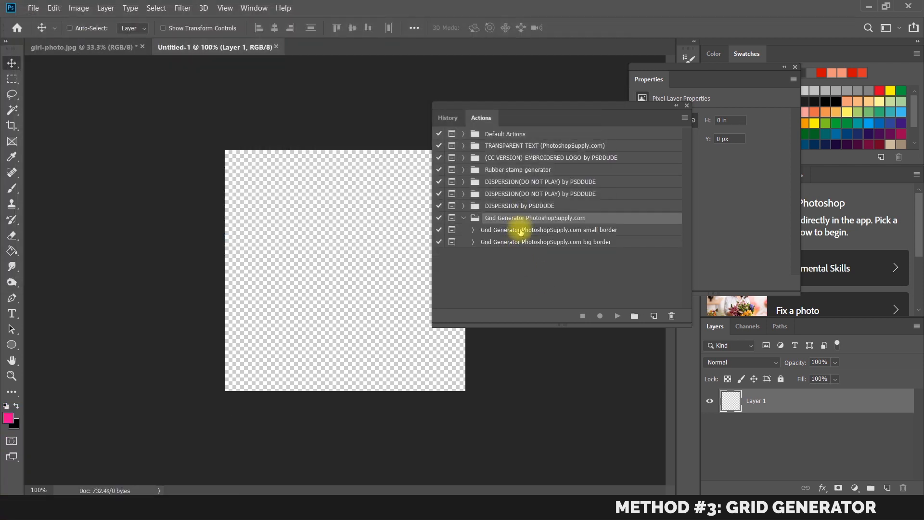
Step: Run the Grid Generator PhotoshopSupply.com big border action and accept the pattern name grid1-PhotoshopSupply.com
left_click(519, 231)
left_click(526, 242)
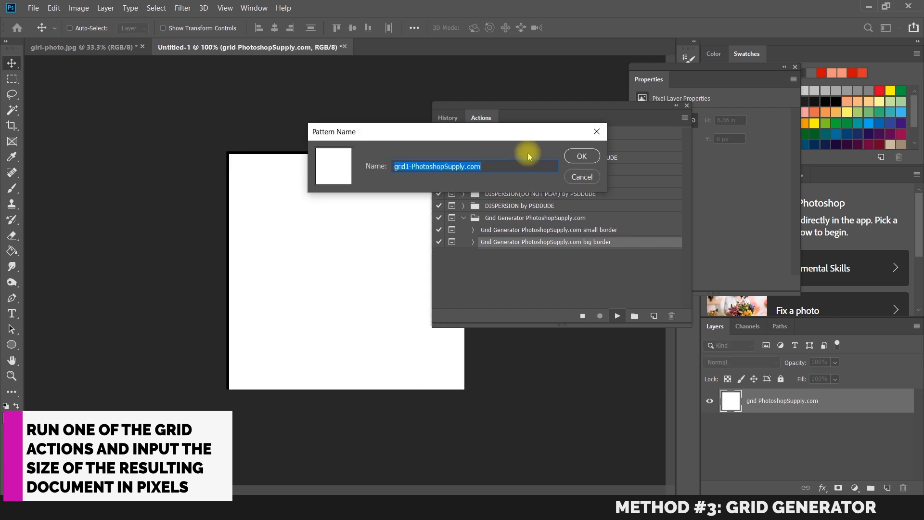
left_click(581, 155)
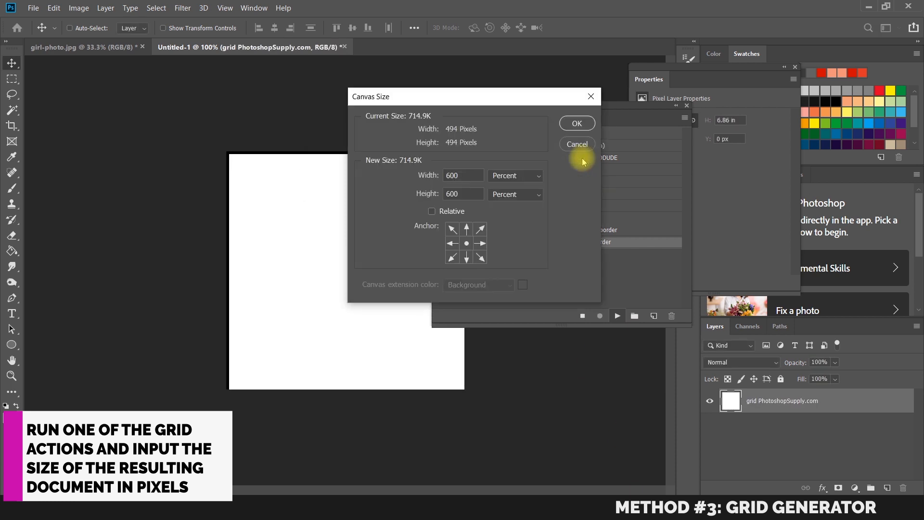
Step: Set the canvas size to 2000 by 2000 pixels
left_click(514, 182)
left_click(514, 199)
left_click_drag(481, 177, 423, 174)
type("2000")
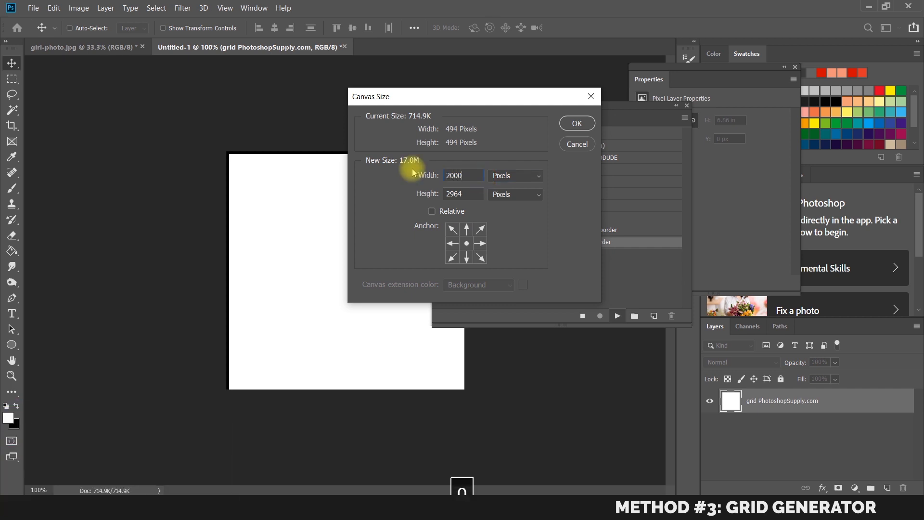
type("2000")
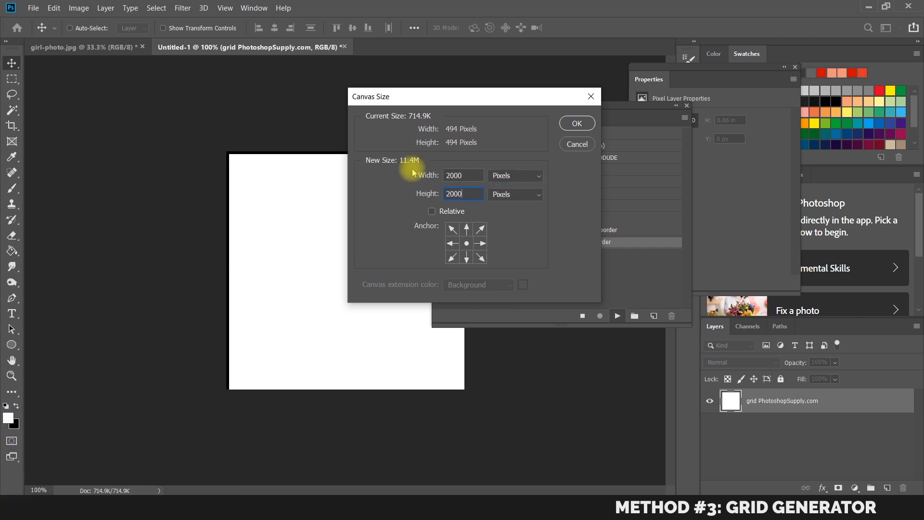
left_click(578, 123)
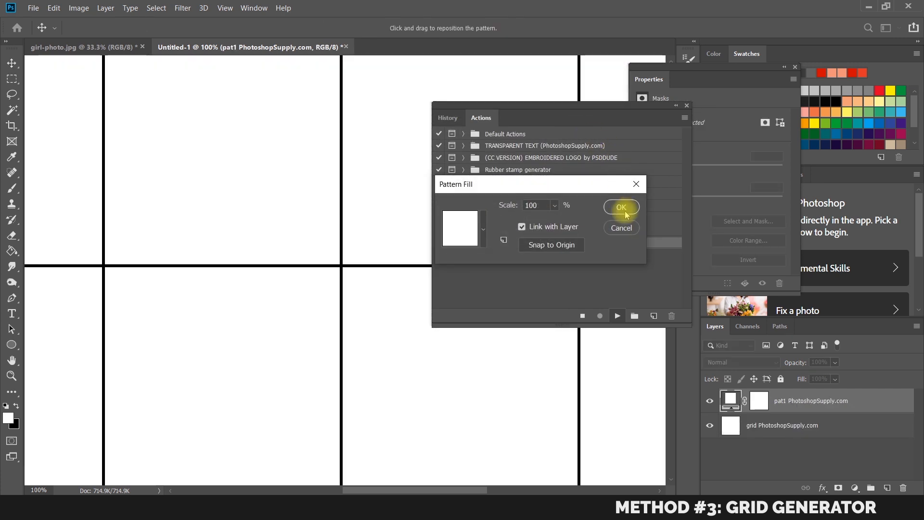
Step: Accept both pattern fills and the action's closing message, and put away the Actions and Properties panels
left_click(625, 208)
left_click(625, 207)
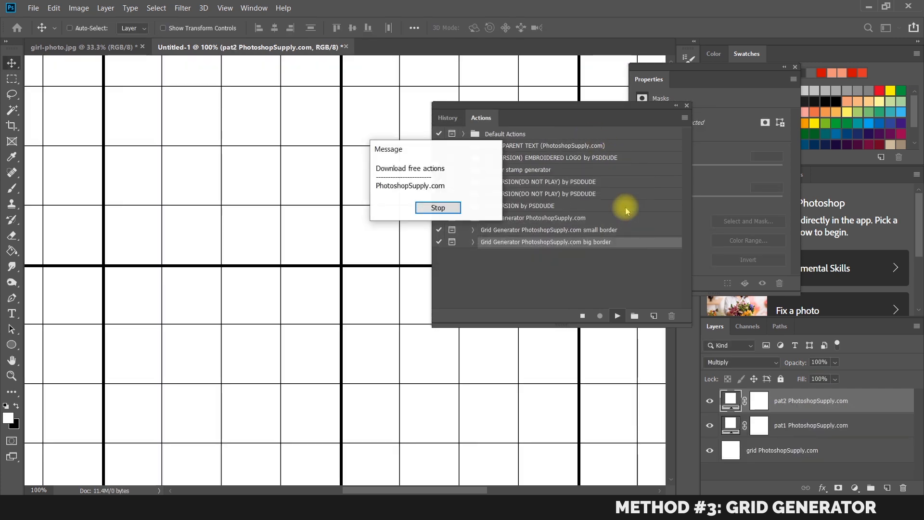
left_click(449, 212)
key("ctrl+minus")
key("ctrl+minus")
key("ctrl+minus")
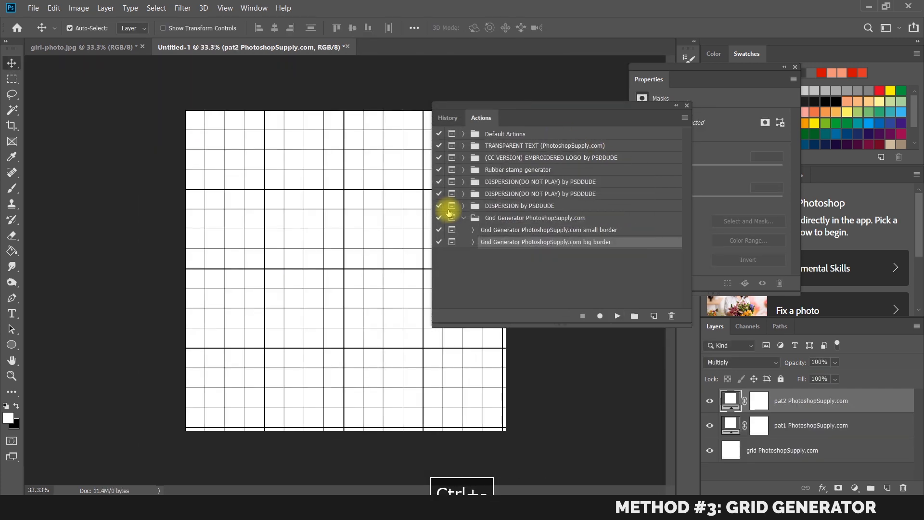
left_click(676, 107)
left_click(688, 60)
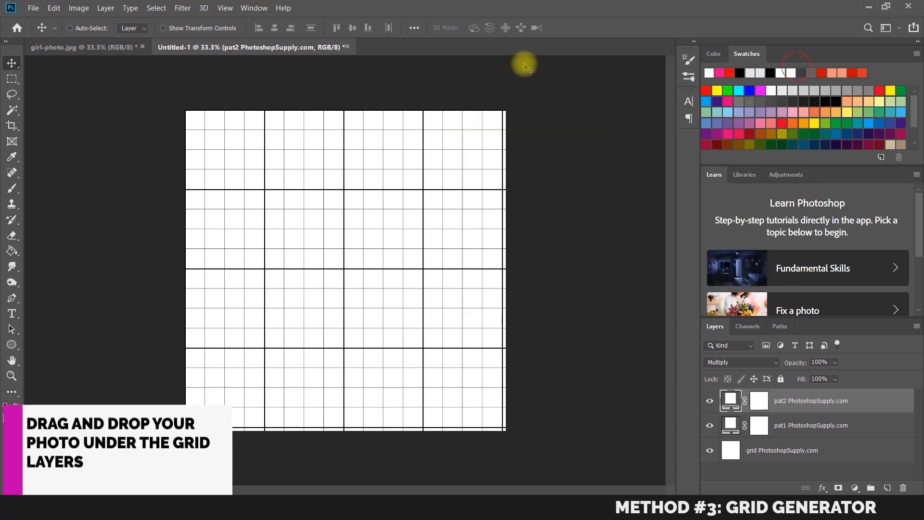
Step: Copy the photo from girl-photo.jpg into the grid document and place its layer beneath the pat1 and pat2 layers
left_click(99, 47)
left_click_drag(380, 159, 373, 252)
left_click_drag(843, 406, 828, 441)
Step: Merge the pat1 and pat2 grid layers and set the merged layer's blend mode to Multiply
left_click(826, 425)
left_click(821, 404, "shift")
right_click(821, 404)
left_click(740, 344)
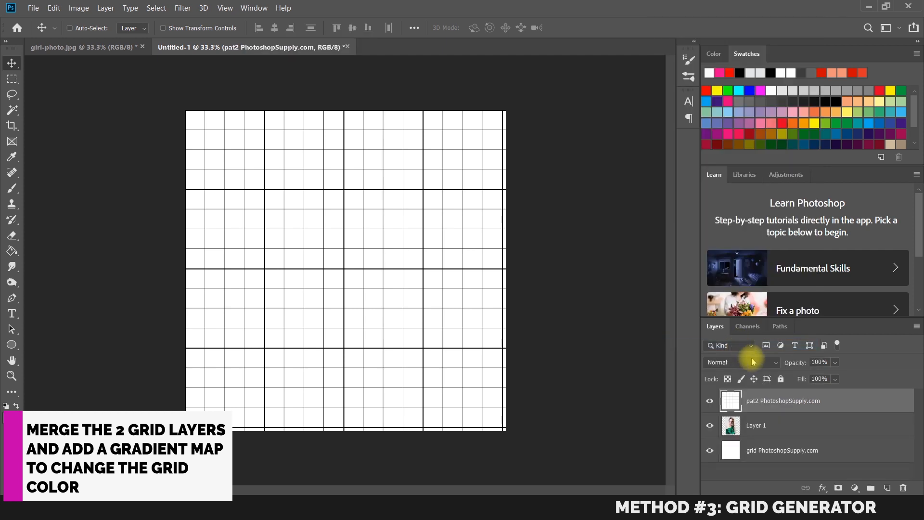
left_click(753, 362)
left_click(766, 238)
Step: Add a Gradient Map adjustment above the merged grid layer and clip it to that layer
left_click(855, 487)
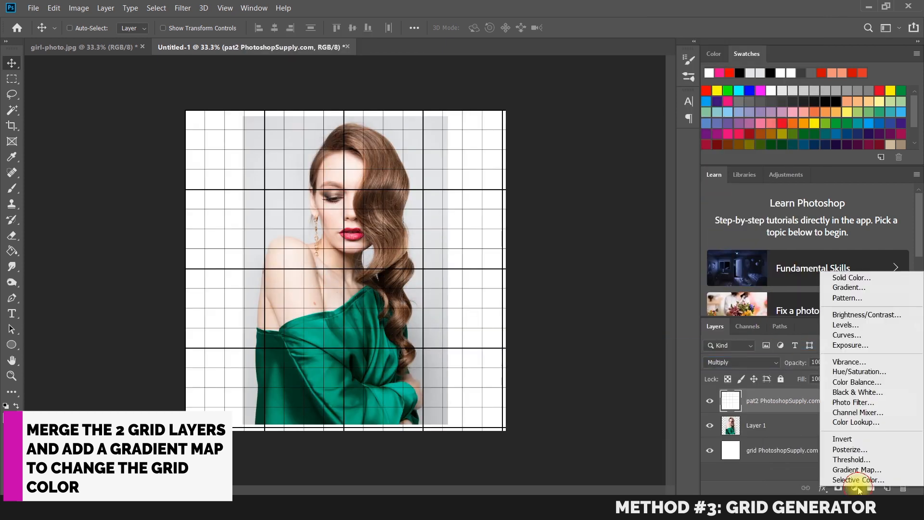
left_click(887, 470)
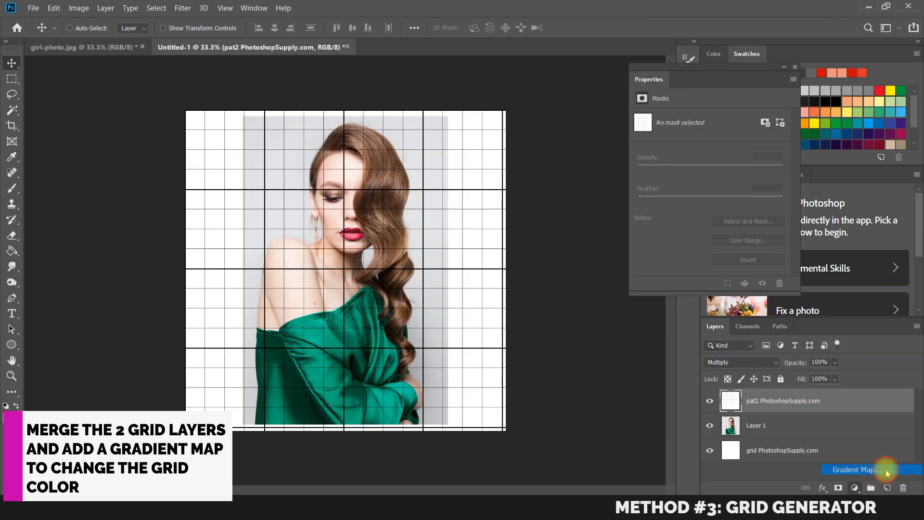
left_click(698, 126)
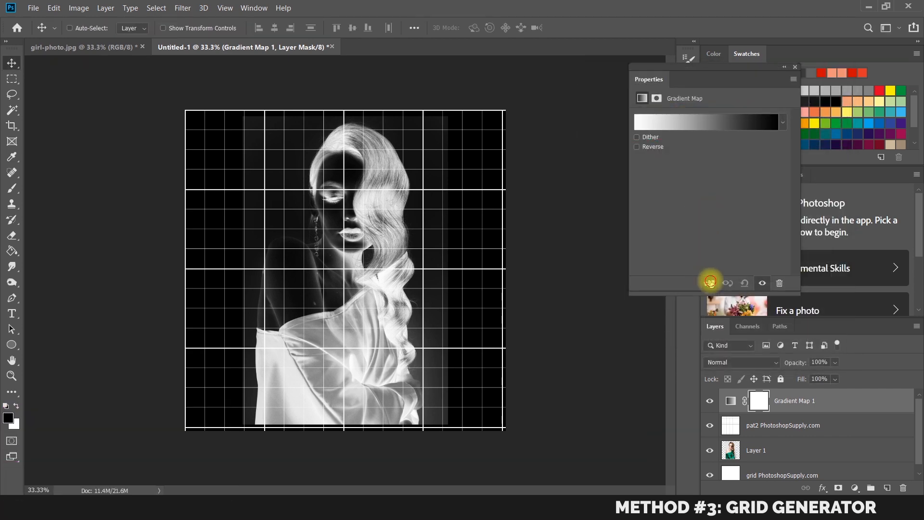
left_click(709, 283)
Step: Apply the Black, White gradient preset to the gradient map and change its black color stop to red
left_click(681, 124)
left_click(635, 110)
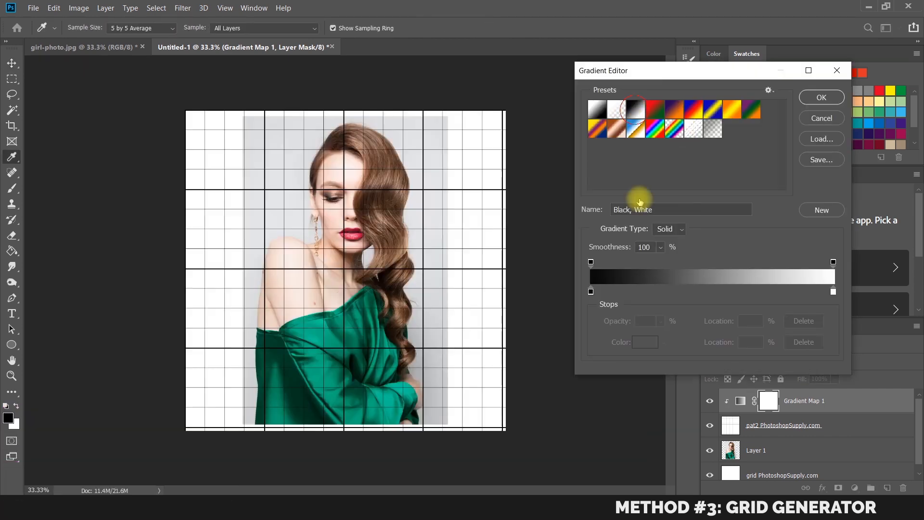
double_click(591, 292)
left_click(691, 166)
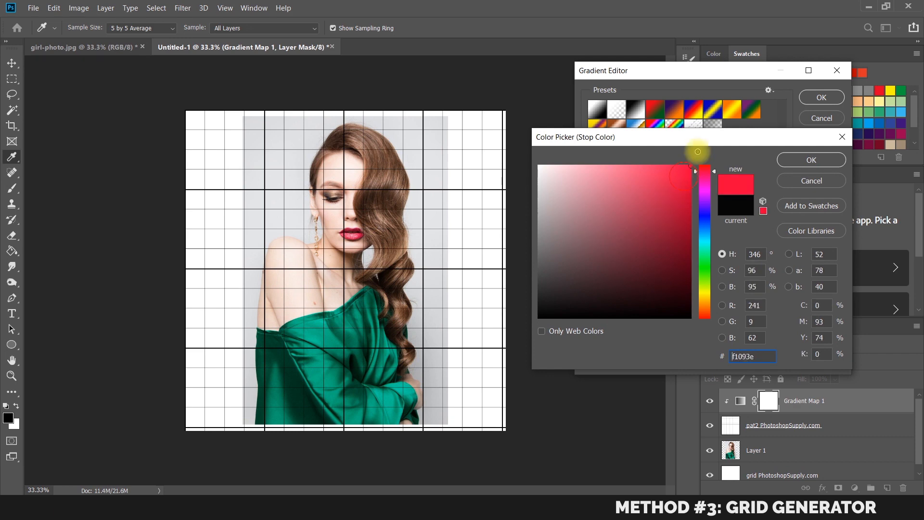
left_click(702, 204)
left_click_drag(702, 203, 707, 146)
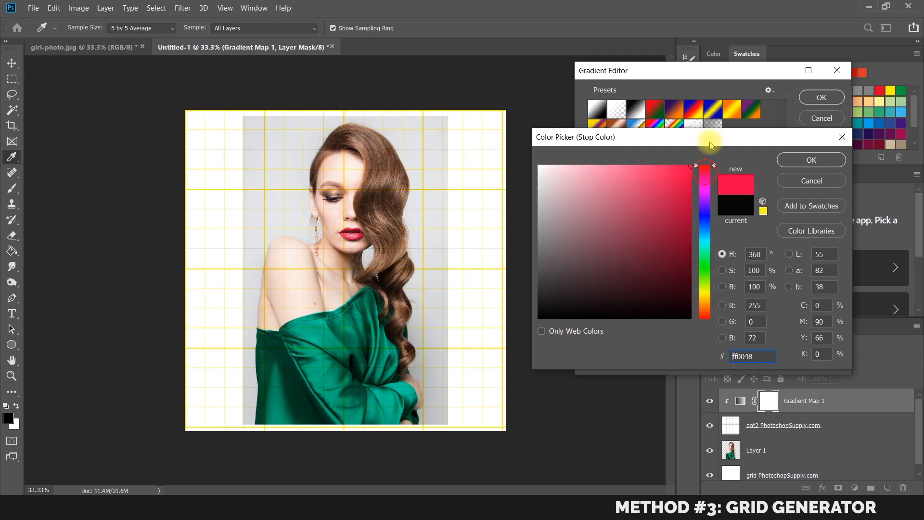
left_click(789, 160)
left_click(819, 98)
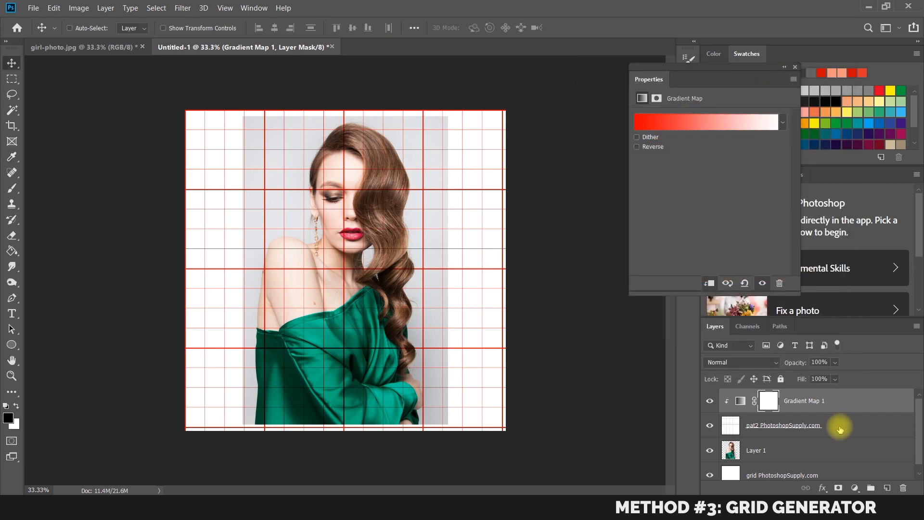
Step: Merge the gradient map with the grid layer and set the result to Multiply, toggling its visibility to check it
left_click(849, 422, "shift")
right_click(849, 424)
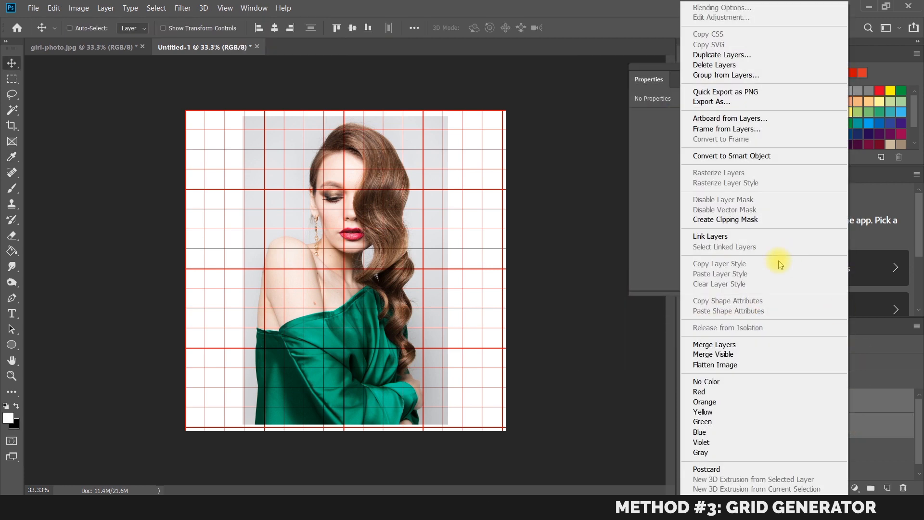
left_click(745, 343)
left_click(755, 363)
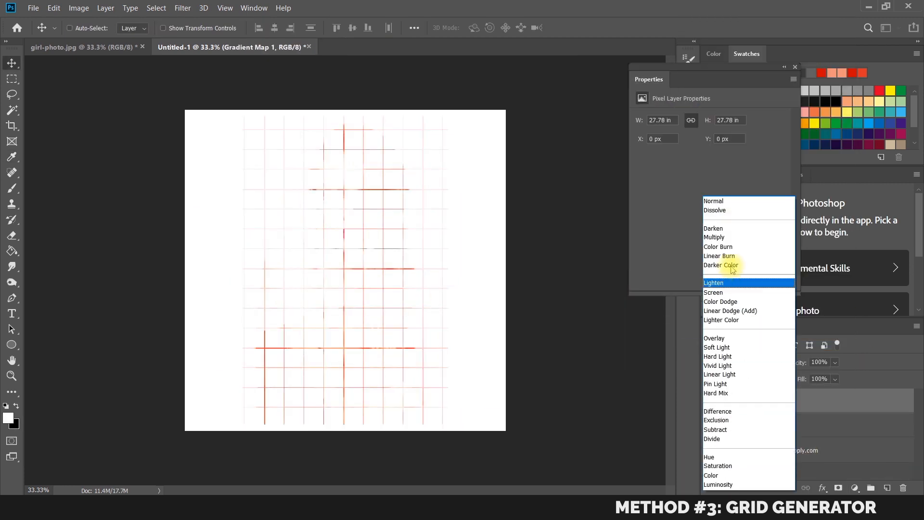
left_click(722, 238)
left_click(709, 401)
left_click(709, 400)
Step: Rename the merged grid layer to grid and give the photo layer Layer 1 a new name
double_click(764, 401)
type("grid")
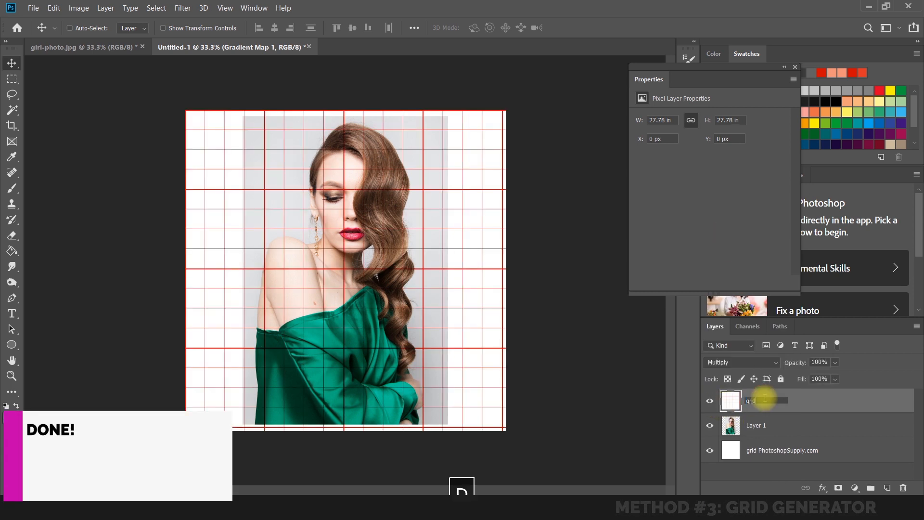
key("Return")
double_click(764, 426)
type("p")
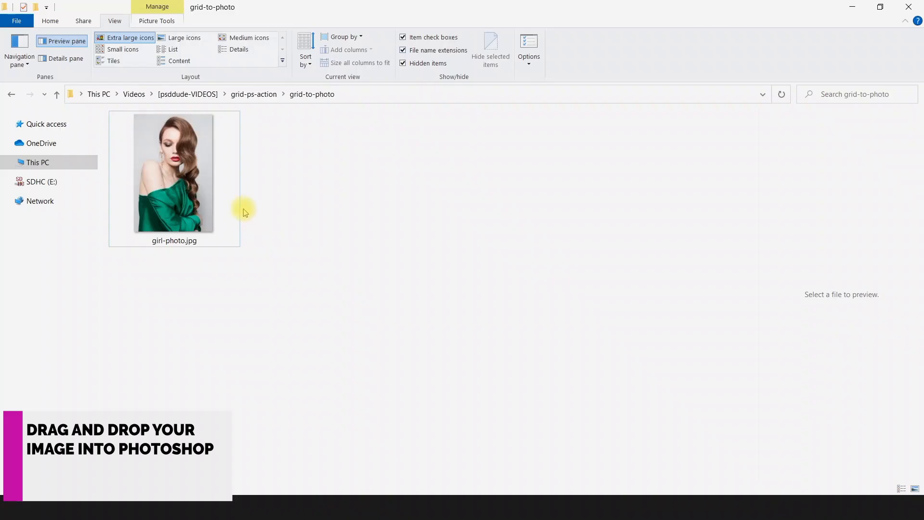
Step: Open girl-photo.jpg from the grid-to-photo folder in Photoshop
left_click_drag(183, 200, 457, 496)
left_click_drag(418, 470, 380, 313)
Step: Show Photoshop's built-in grid over the portrait photo
left_click(225, 8)
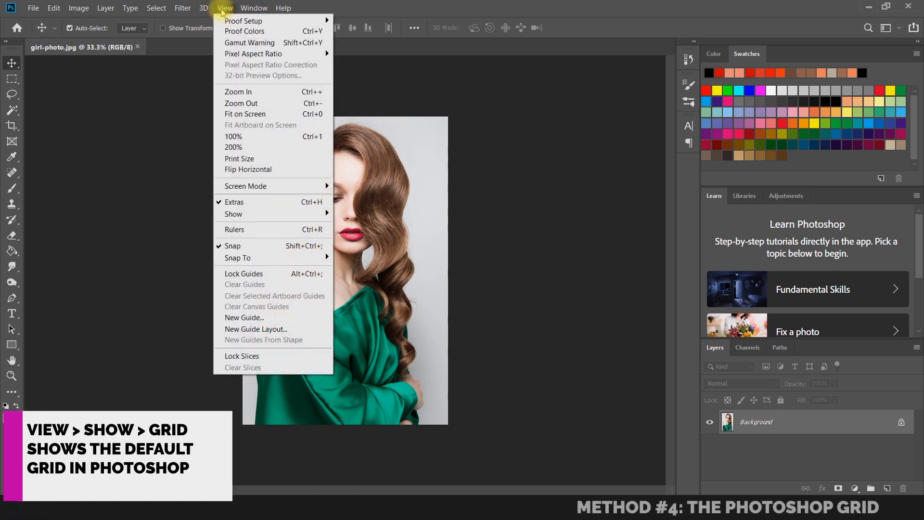
mouse_move(239, 213)
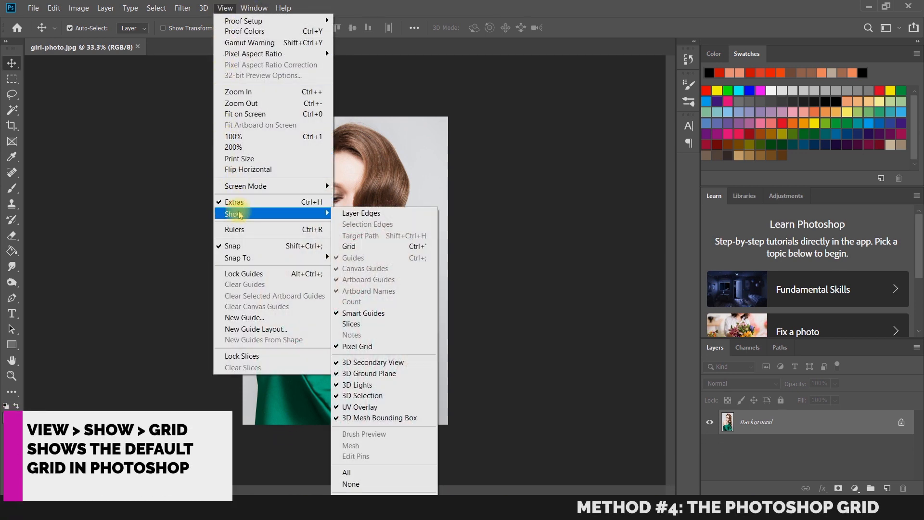
left_click(370, 250)
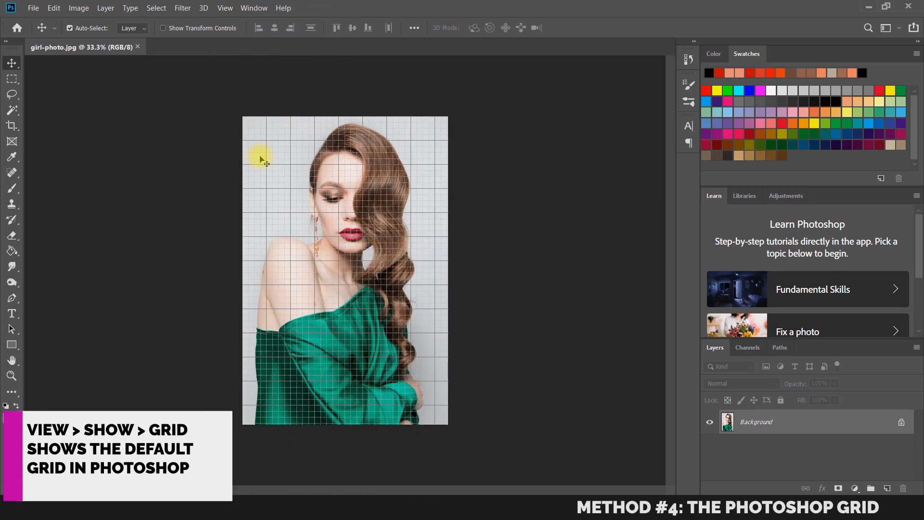
Step: In the Guides, Grid & Slices preferences, set a gridline every 500 pixels with 5 subdivisions
left_click(53, 7)
mouse_move(124, 474)
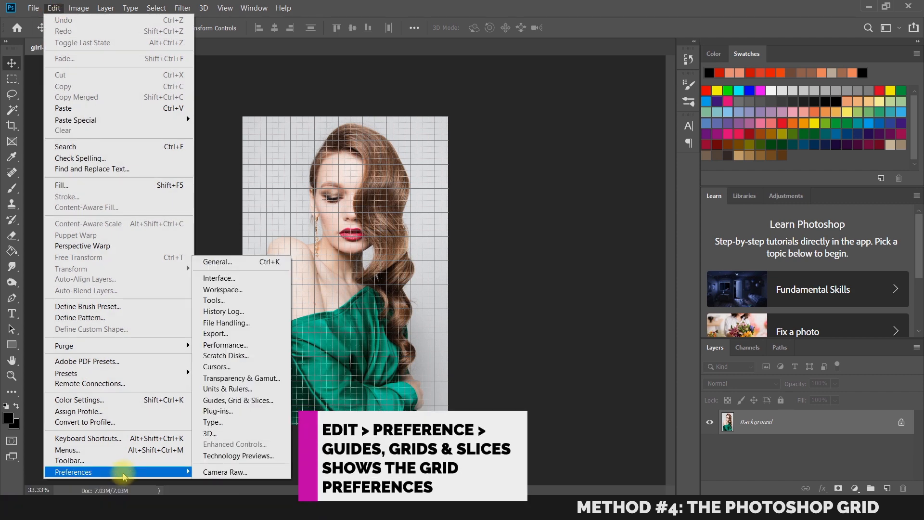
left_click(251, 402)
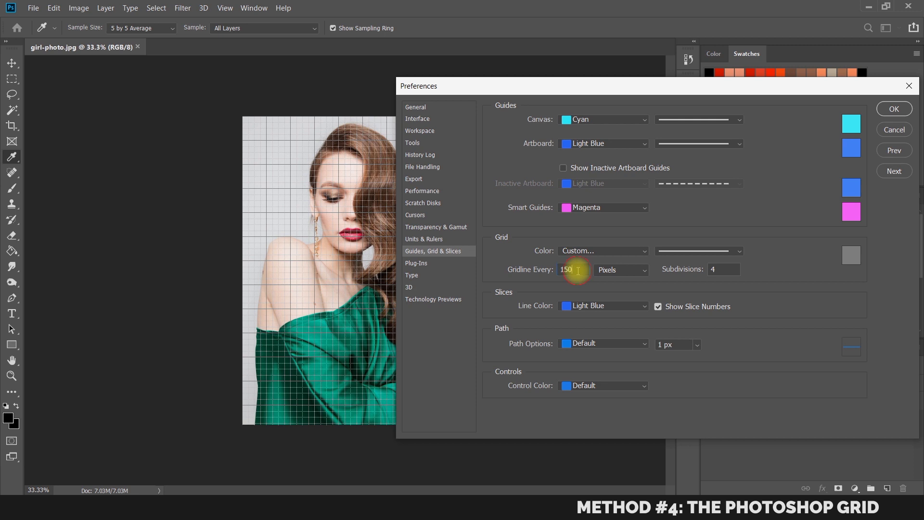
type("300")
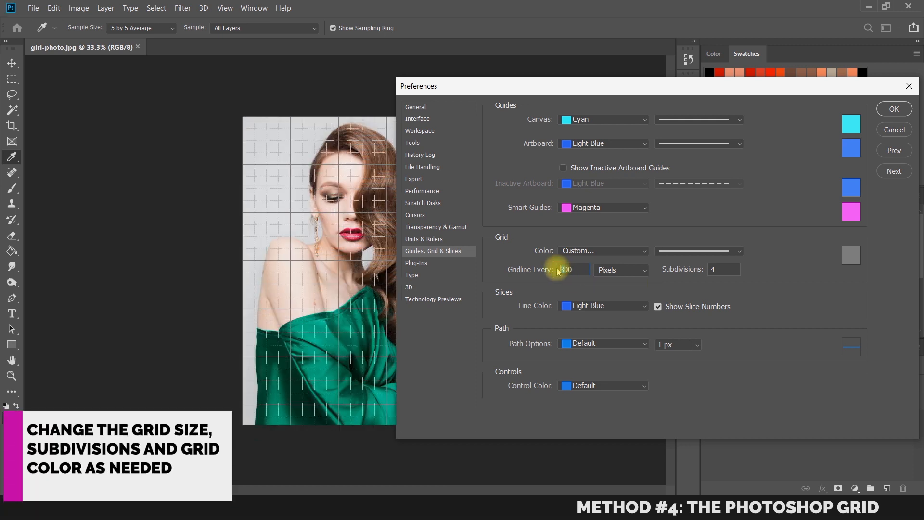
type("5")
left_click_drag(577, 270, 553, 270)
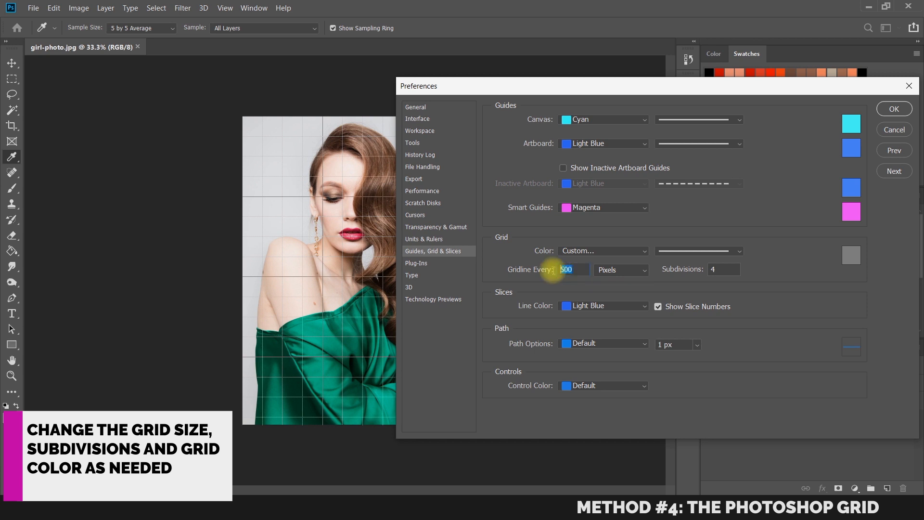
type("5")
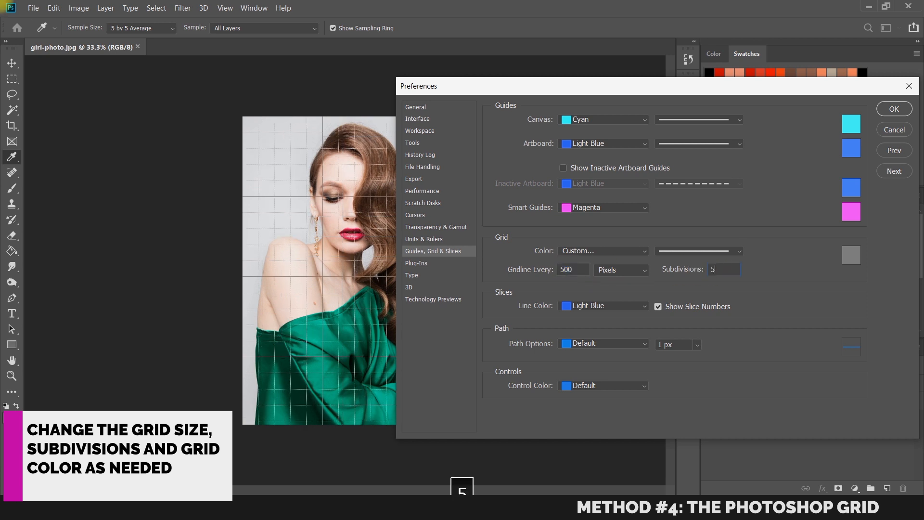
double_click(712, 270)
type("2")
left_click(695, 274)
type("5")
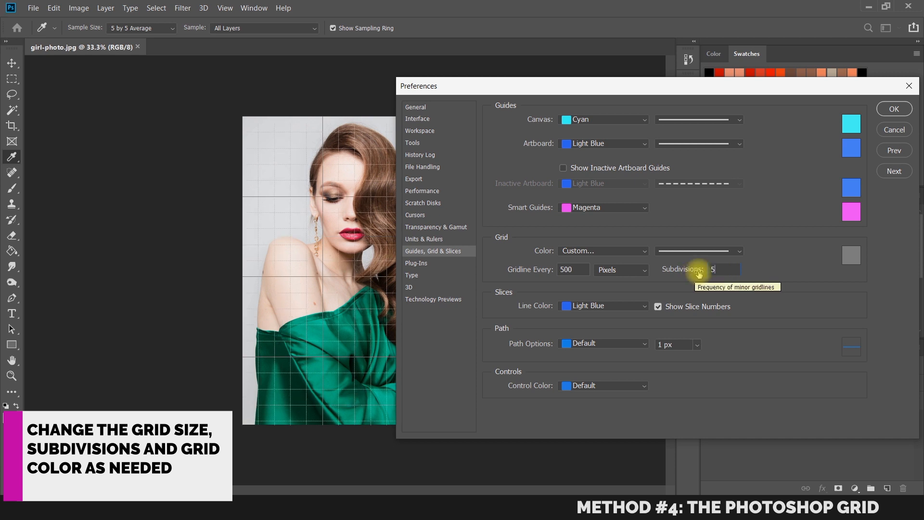
Step: Try red and yellow for the grid color, settle on bright red and apply the preferences
left_click(851, 255)
left_click(667, 177)
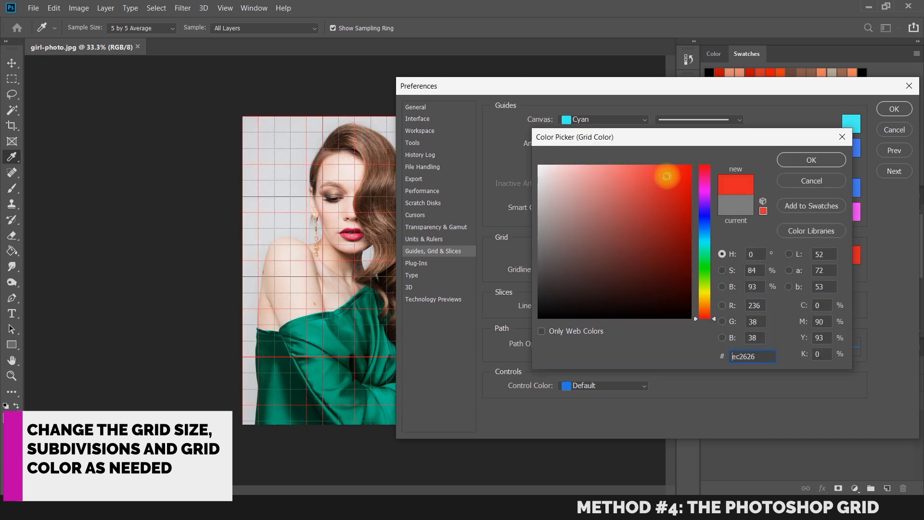
left_click_drag(705, 188, 708, 223)
left_click_drag(710, 264, 704, 292)
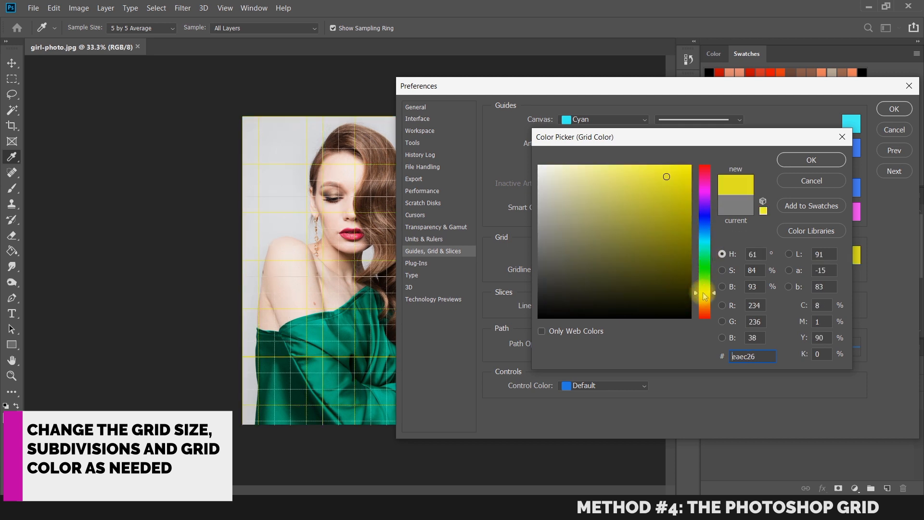
left_click(676, 169)
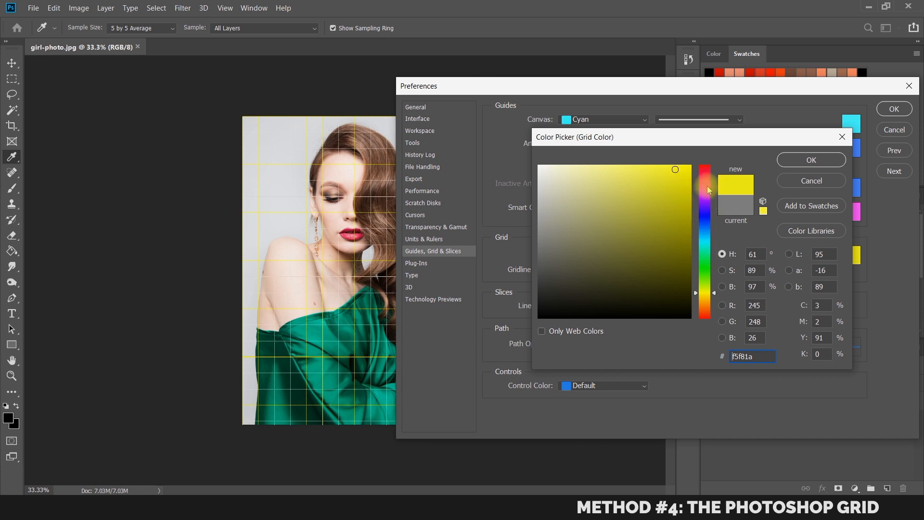
left_click(704, 166)
left_click(813, 160)
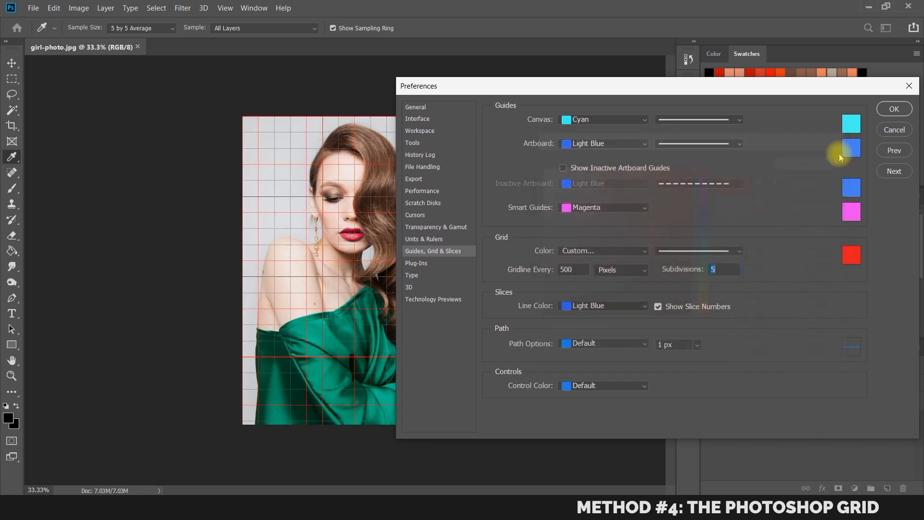
left_click(895, 109)
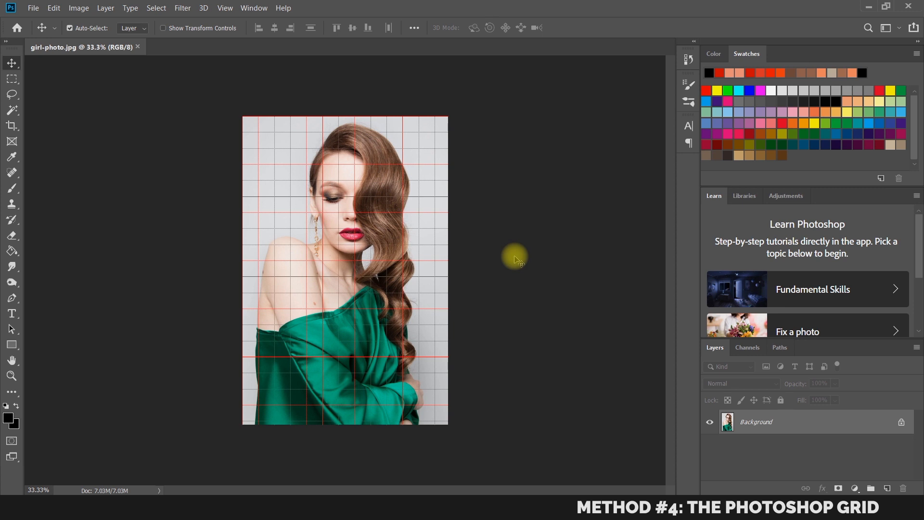
Step: Fit the gridded photo in full-screen mode without panels, capture a screenshot, and return to the standard screen mode
key("f")
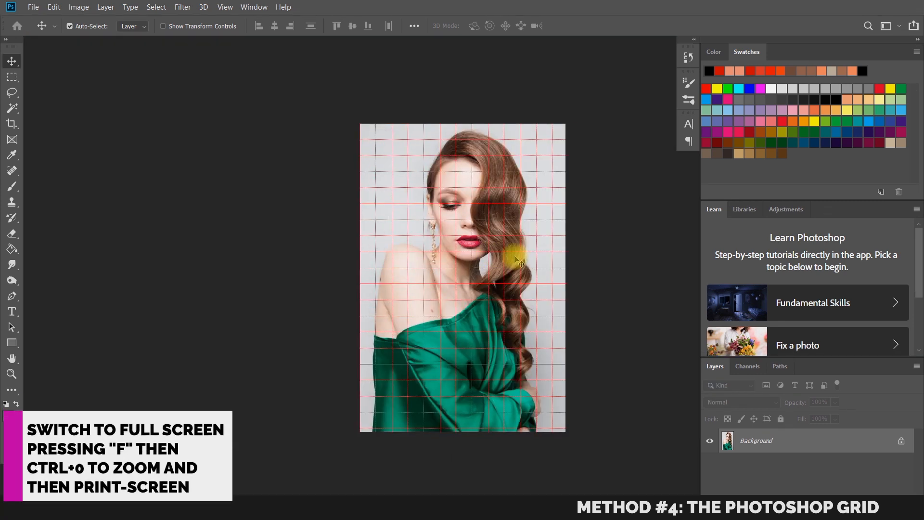
key("Tab")
key("ctrl+0")
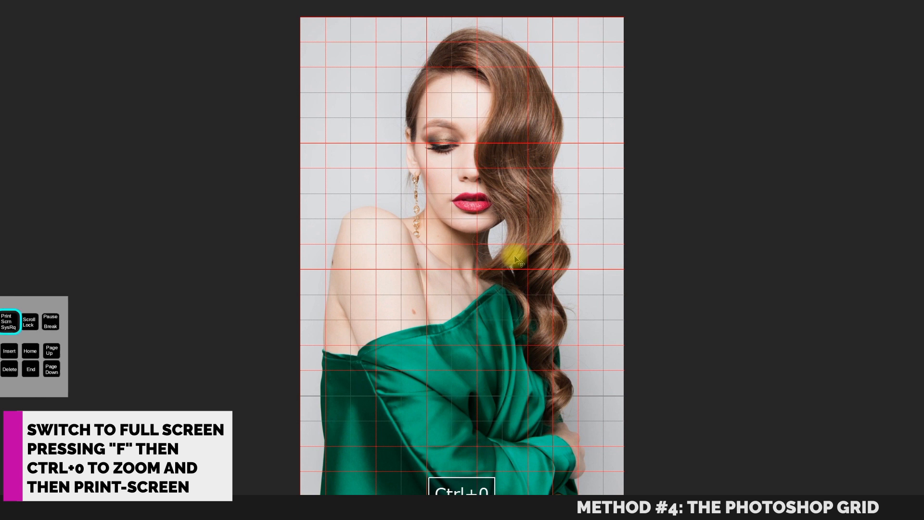
key("Print")
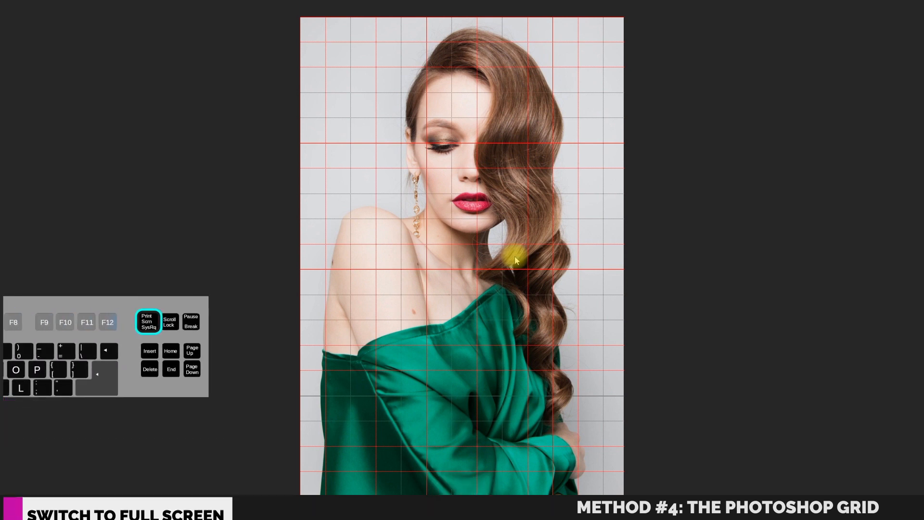
key("f")
key("Tab")
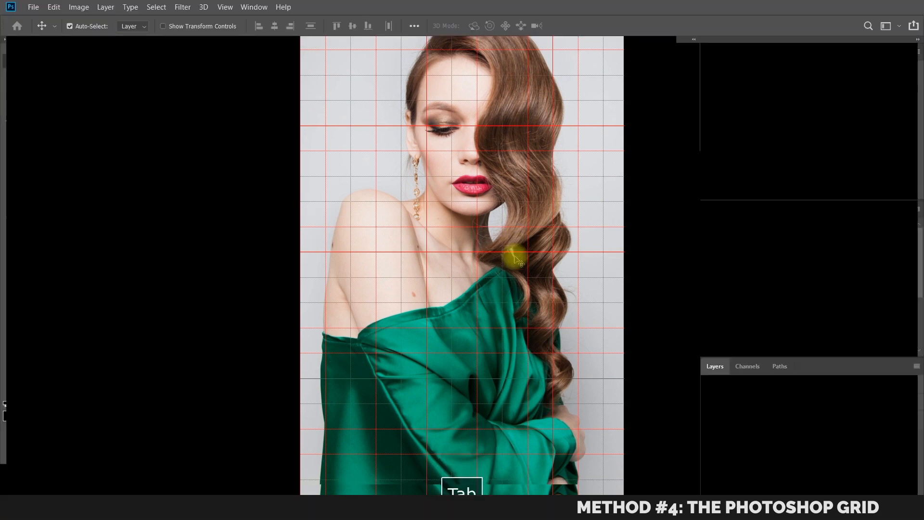
key("ctrl+0")
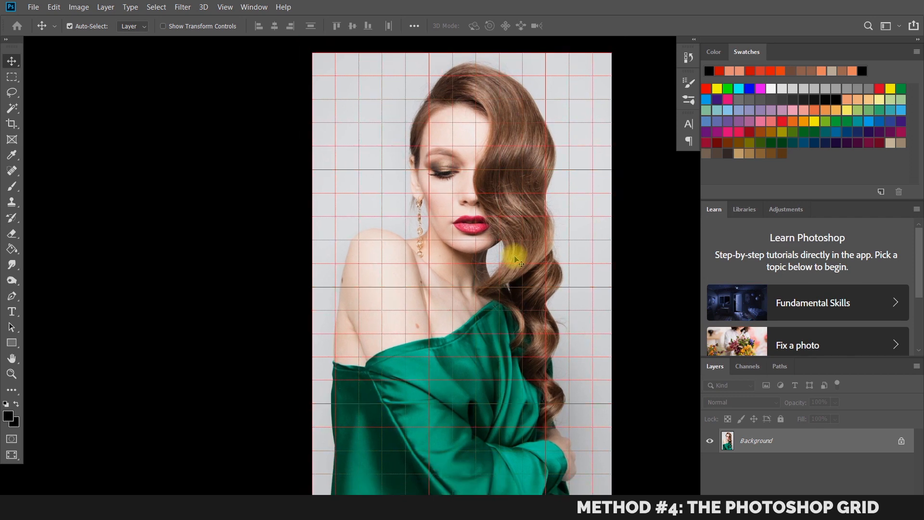
key("f")
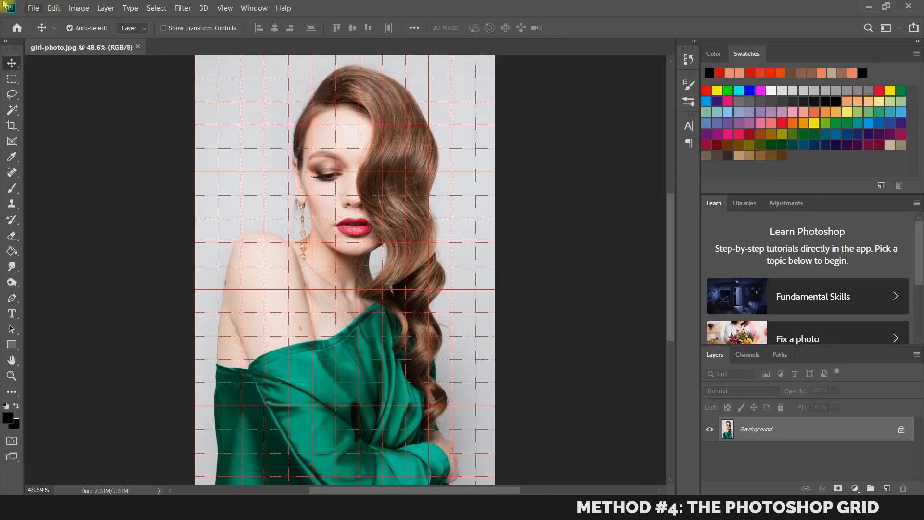
Step: Create a new 1920 x 1080 px transparent document at 72 ppi from the Clipboard preset
left_click(35, 7)
left_click(38, 20)
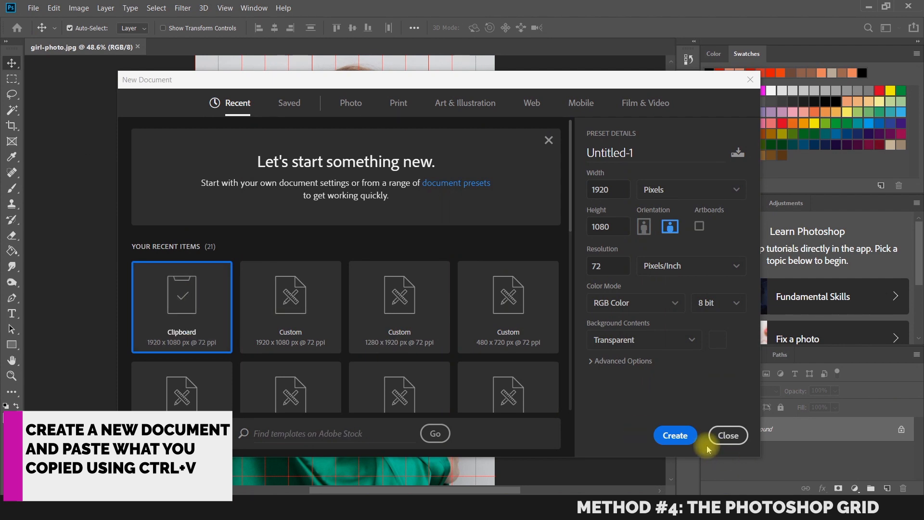
left_click(672, 436)
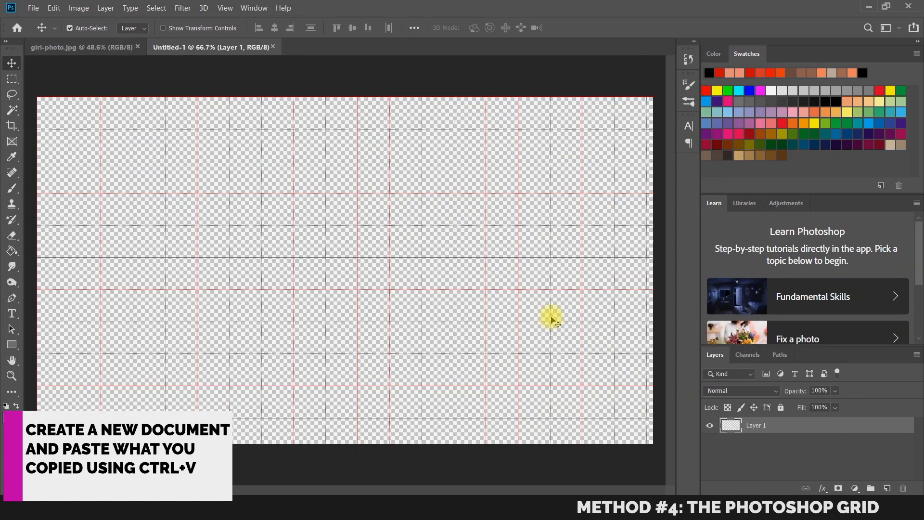
Step: Hide the built-in grid in the new document and paste the captured screenshot into it
left_click(226, 8)
mouse_move(241, 209)
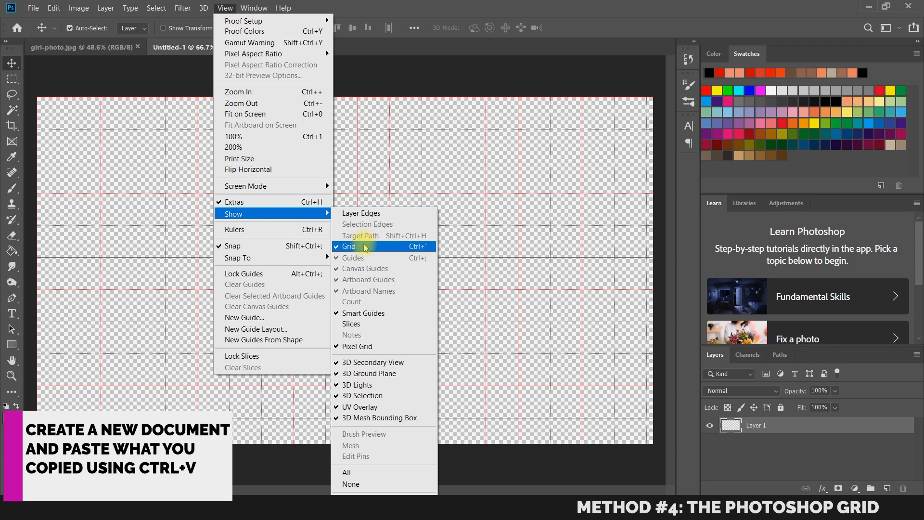
left_click(365, 245)
key("ctrl+v")
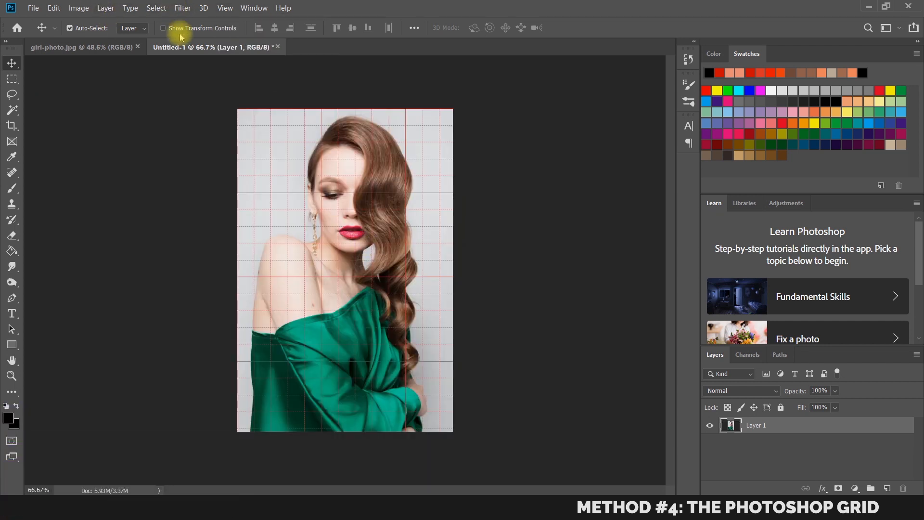
Step: In girl-photo.jpg, unlock the Background layer and add a new empty layer above it
left_click(94, 46)
left_click(905, 428)
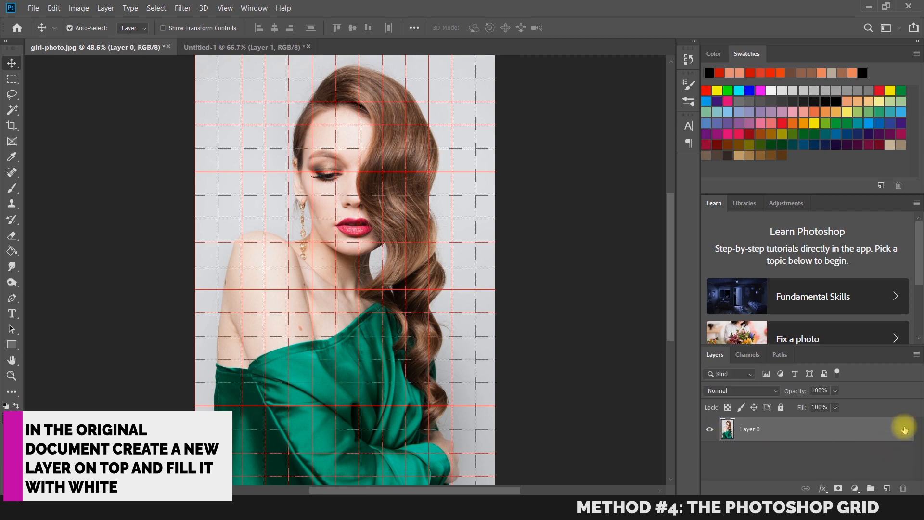
key("ctrl+shift+n")
key("Return")
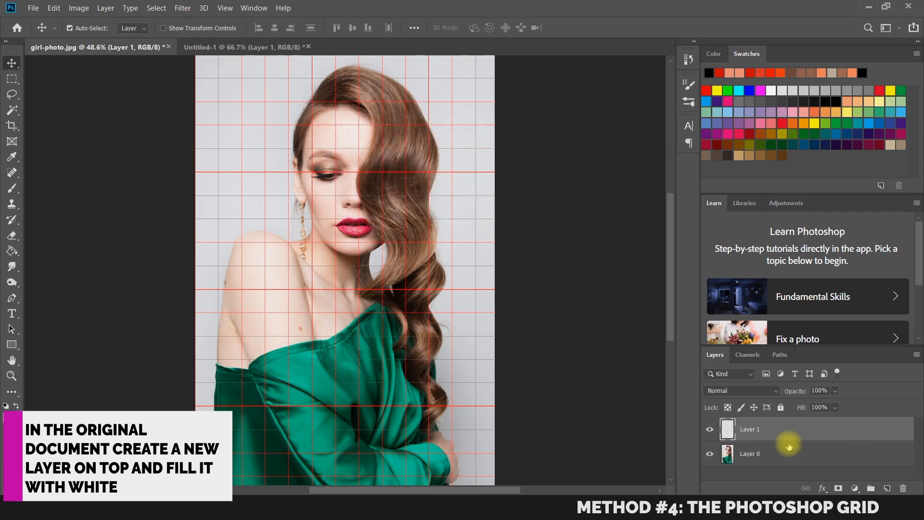
Step: Set the foreground color to white and fill the new top layer with it in Normal mode at 100% opacity
left_click(6, 406)
left_click(445, 113)
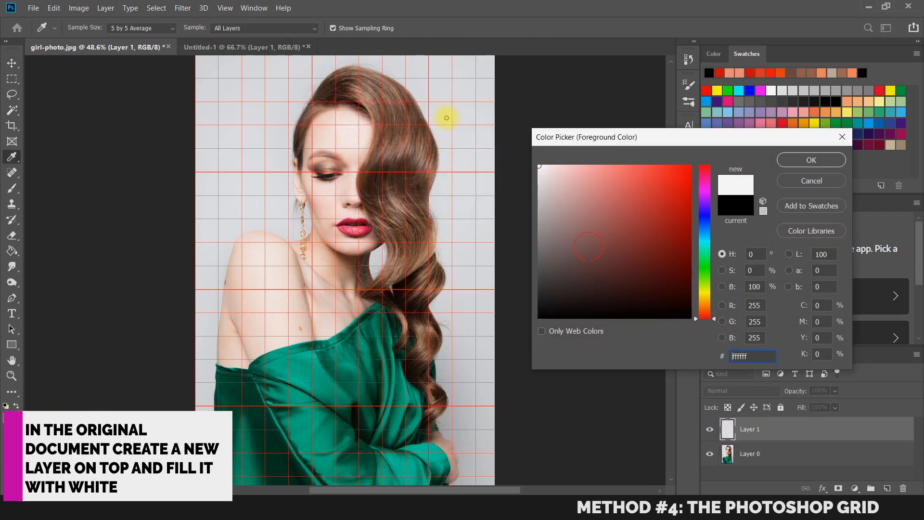
left_click(810, 157)
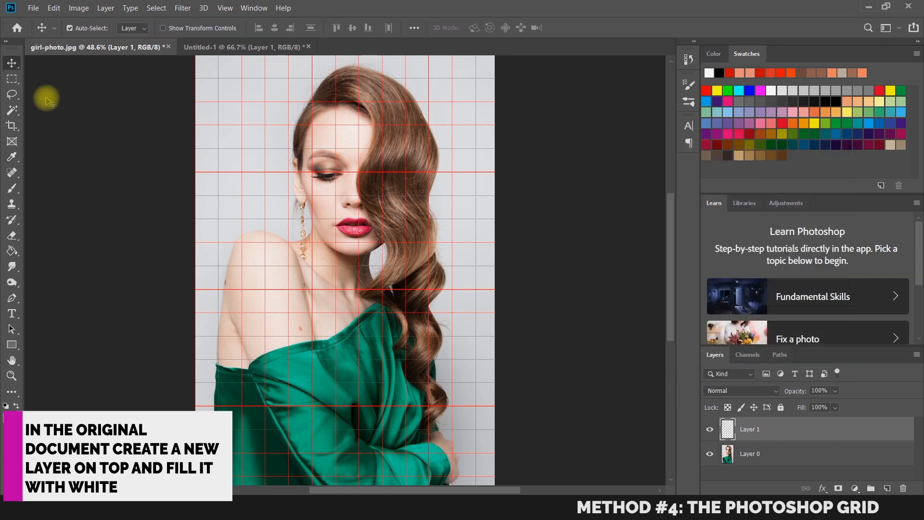
left_click(54, 8)
left_click(59, 181)
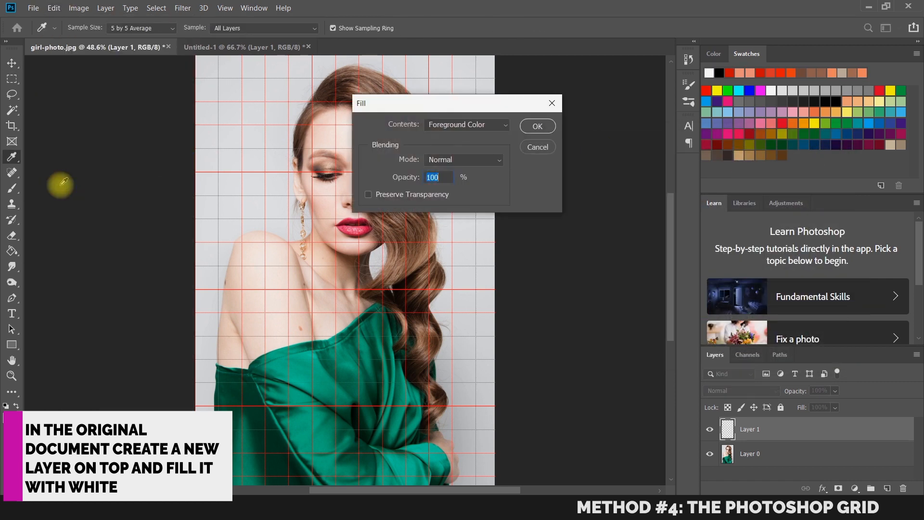
left_click(466, 125)
left_click(462, 126)
left_click(537, 126)
key("v")
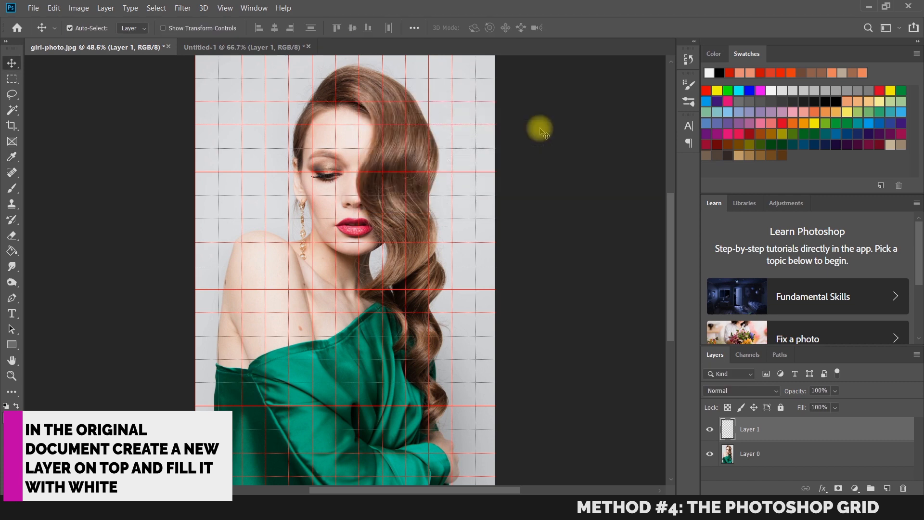
left_click(793, 471)
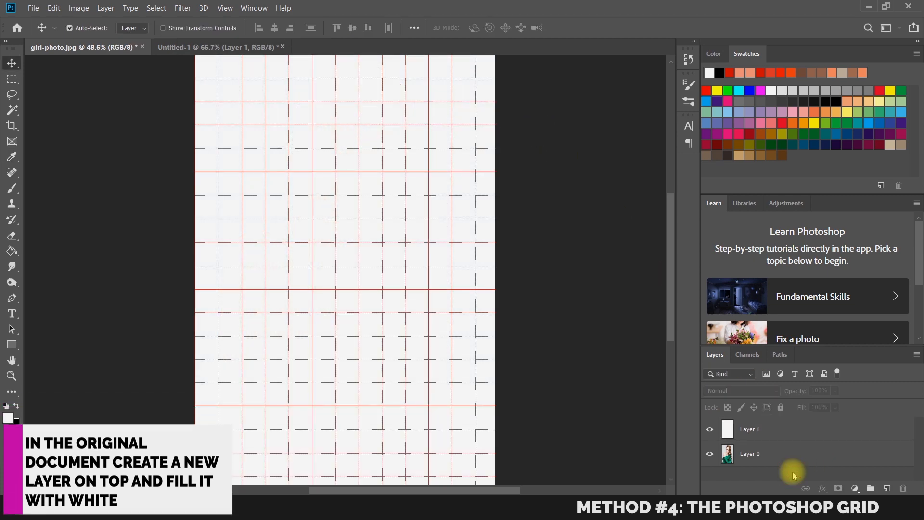
Step: Capture a full-screen screenshot of the grid over the white layer fitted to the screen, then restore the standard view
key("f")
key("f")
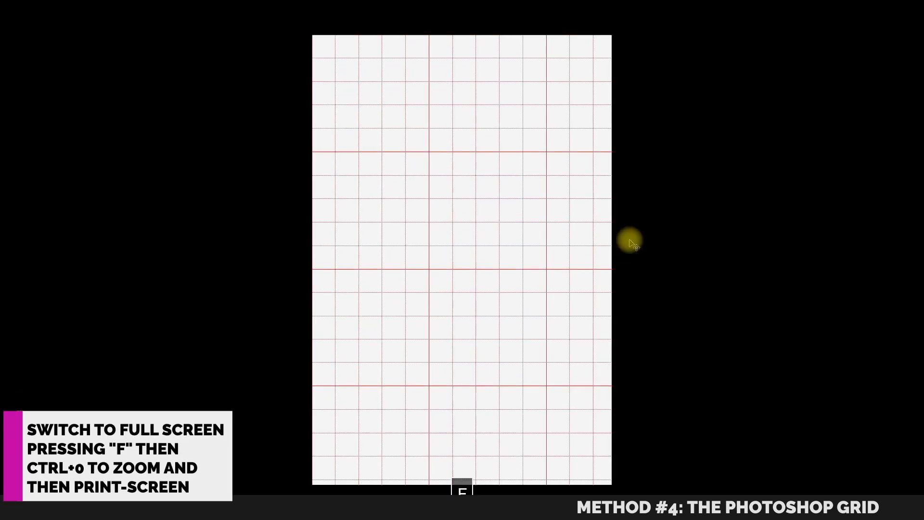
key("ctrl+0")
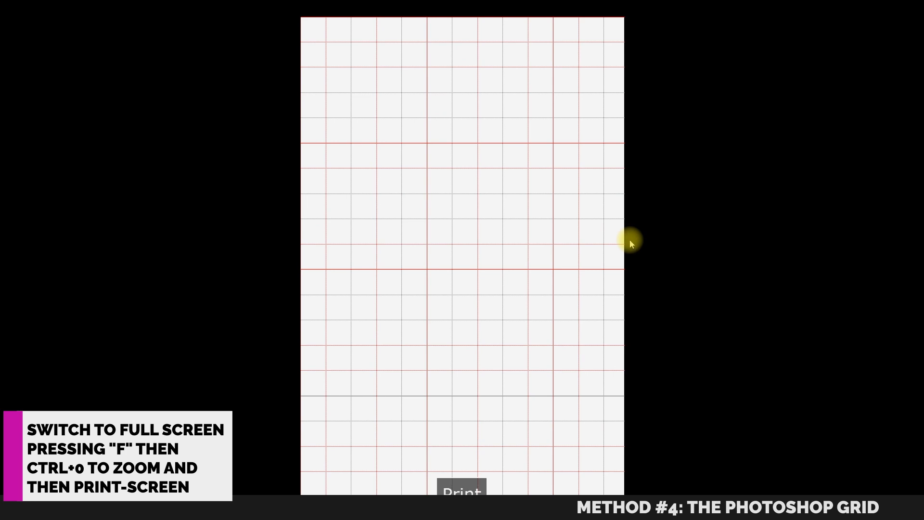
key("f")
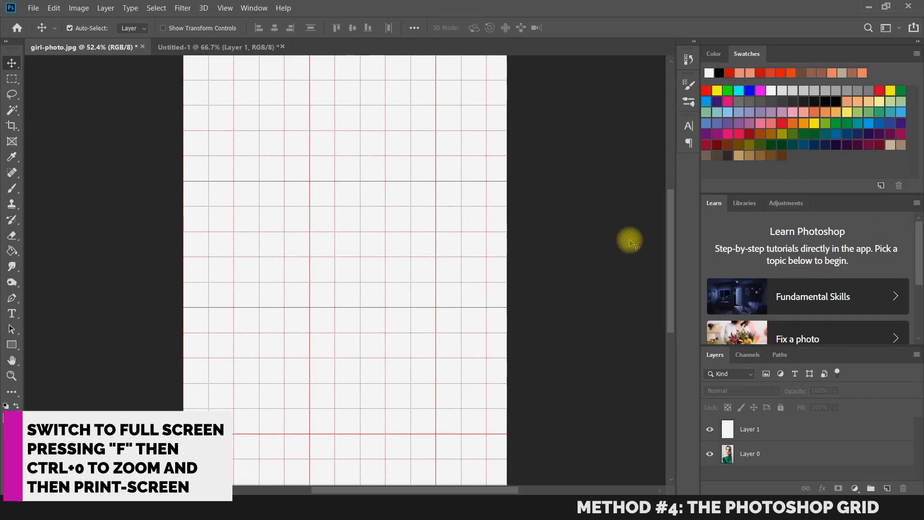
key("Tab")
key("Tab")
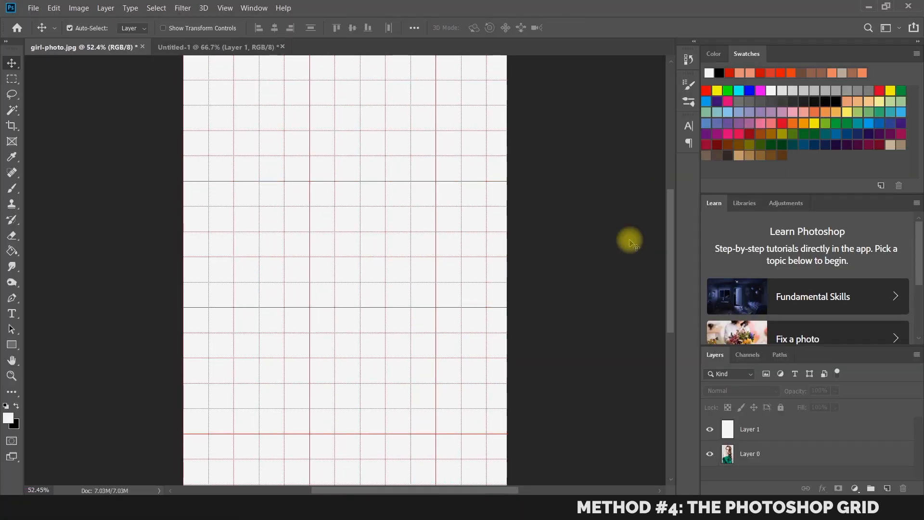
Step: Paste the captured empty-grid screenshot into the Untitled-1 document as a new layer
left_click(246, 48)
key("ctrl+v")
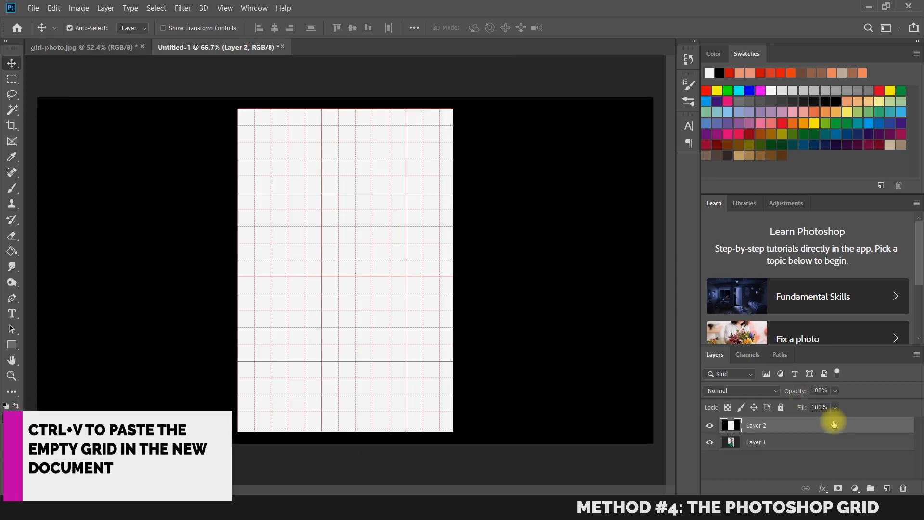
Step: In girl-photo.jpg, hide the white layer and turn off the built-in grid so only the plain portrait shows
left_click(59, 48)
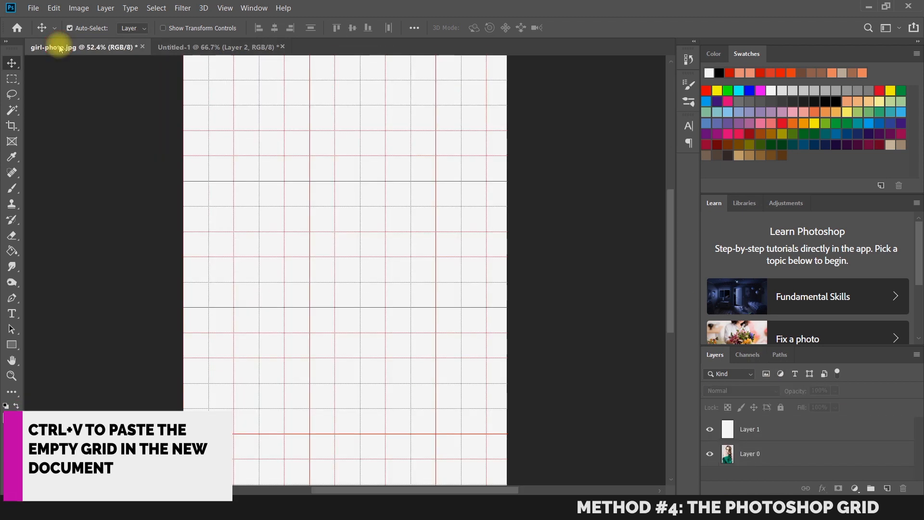
left_click(710, 428)
left_click(225, 8)
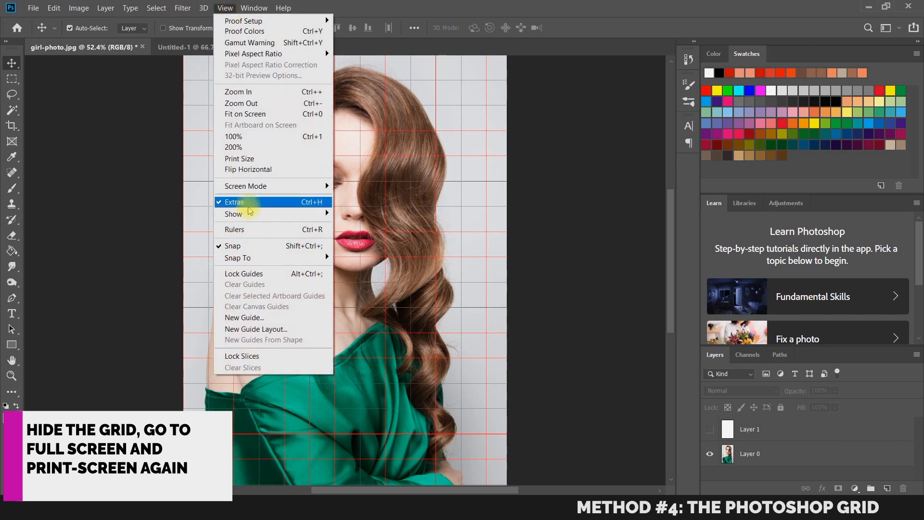
mouse_move(246, 214)
left_click(371, 249)
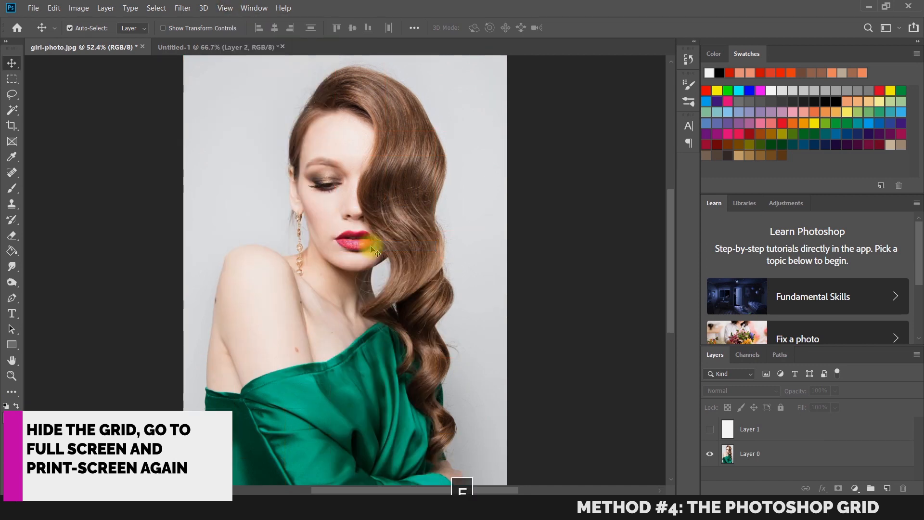
Step: Capture a full-screen screenshot of the plain portrait fitted to the screen, and return to the standard view
key("f")
key("f")
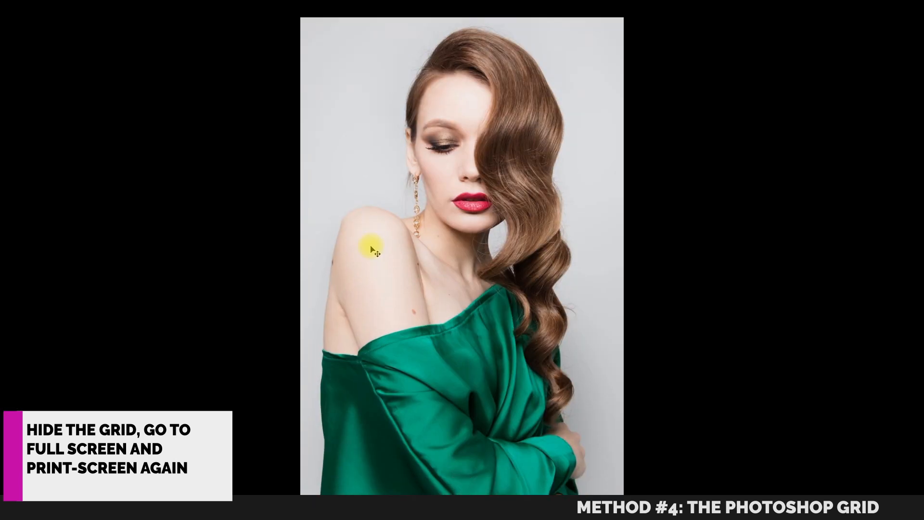
key("ctrl+0")
key("Print")
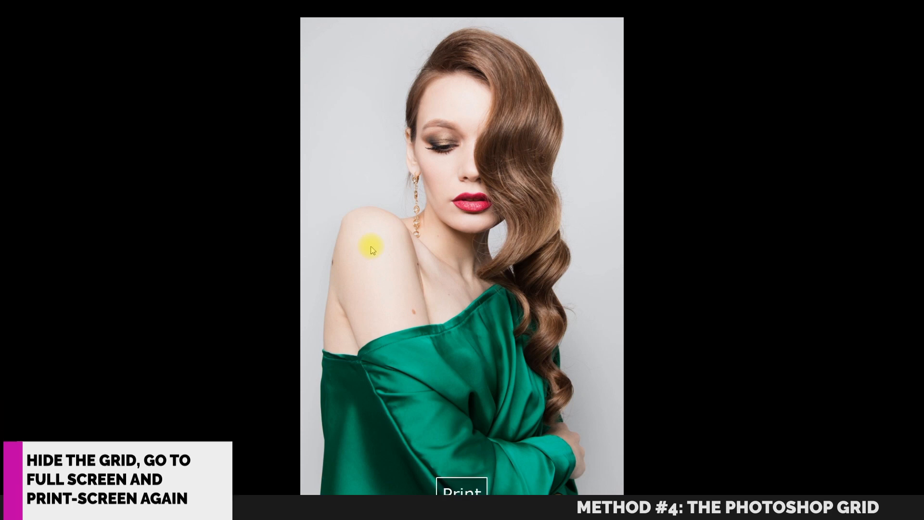
key("f")
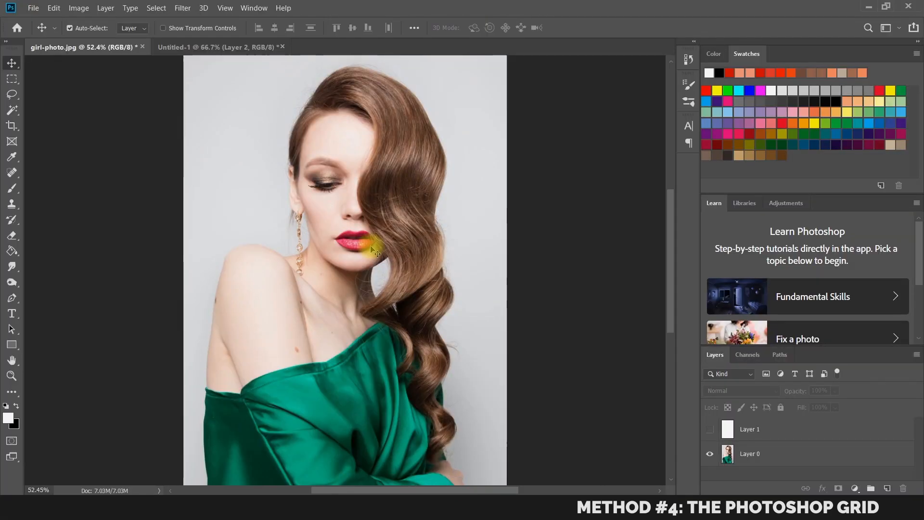
Step: Paste the portrait screenshot into Untitled-1 and trim the document on all four sides based on the top left pixel color
left_click(176, 51)
key("ctrl+v")
left_click(78, 8)
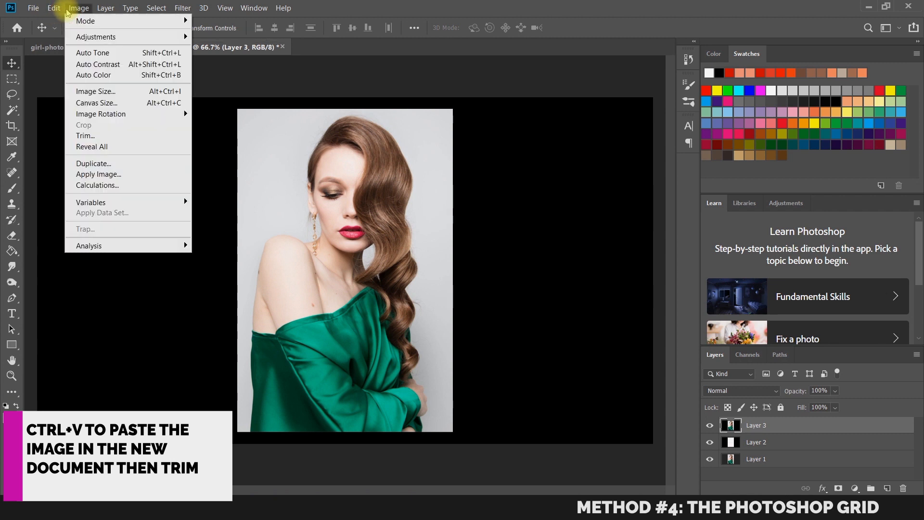
left_click(95, 134)
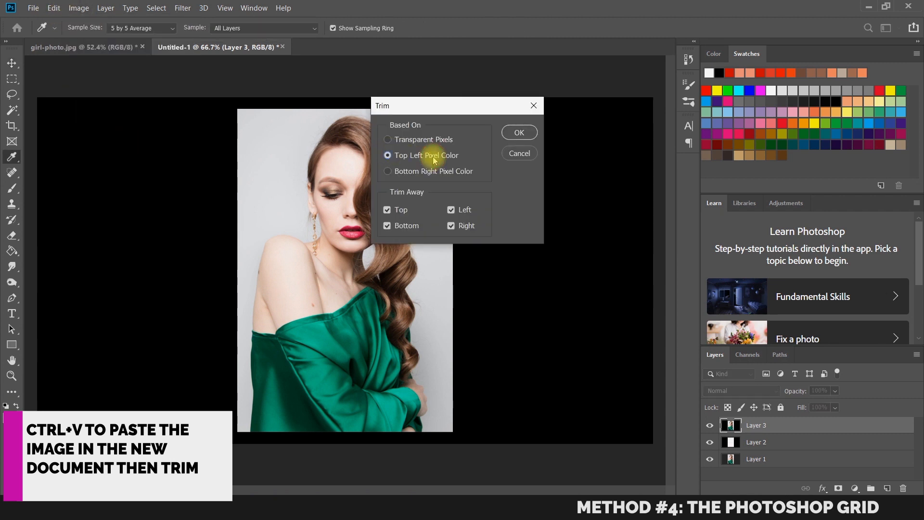
left_click(519, 133)
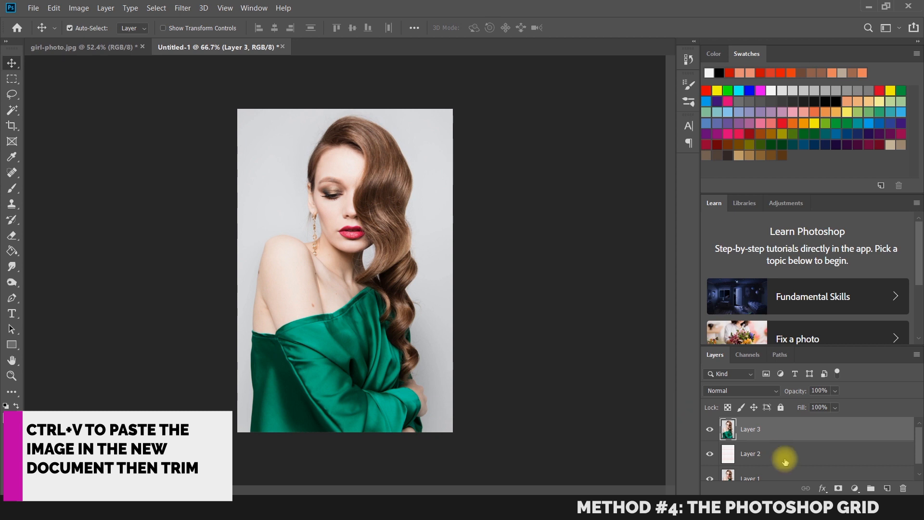
Step: Rename the top layer with the plain portrait as "original image"
double_click(751, 429)
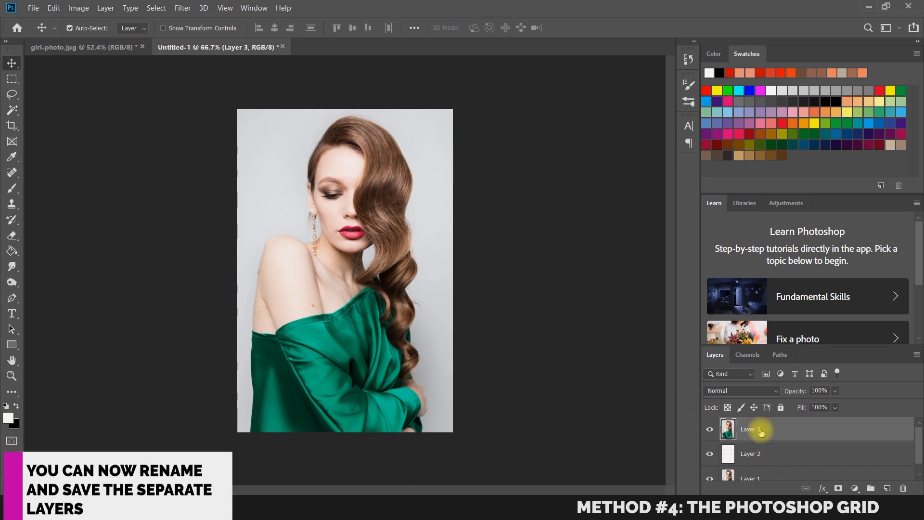
type("original")
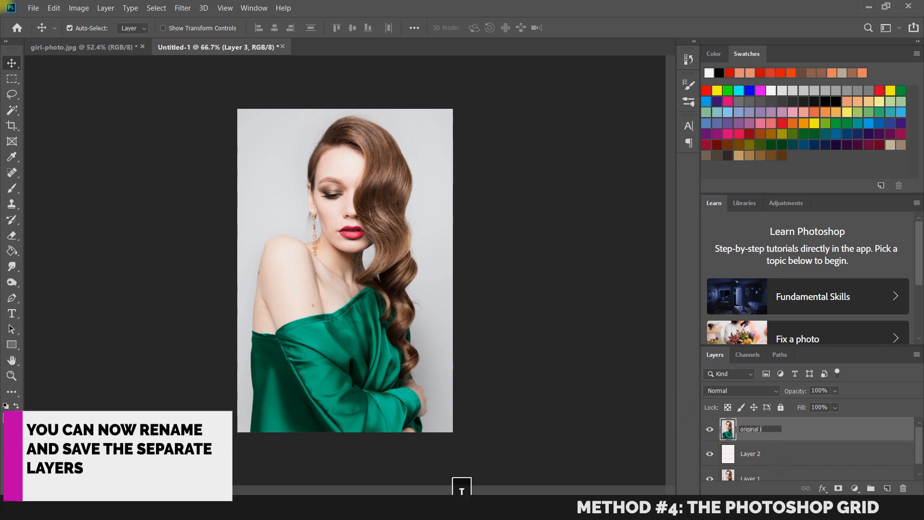
type(" image")
Step: Rename Layer 2 as "empty grid" and hide both it and the original image layer above it
left_click(751, 453)
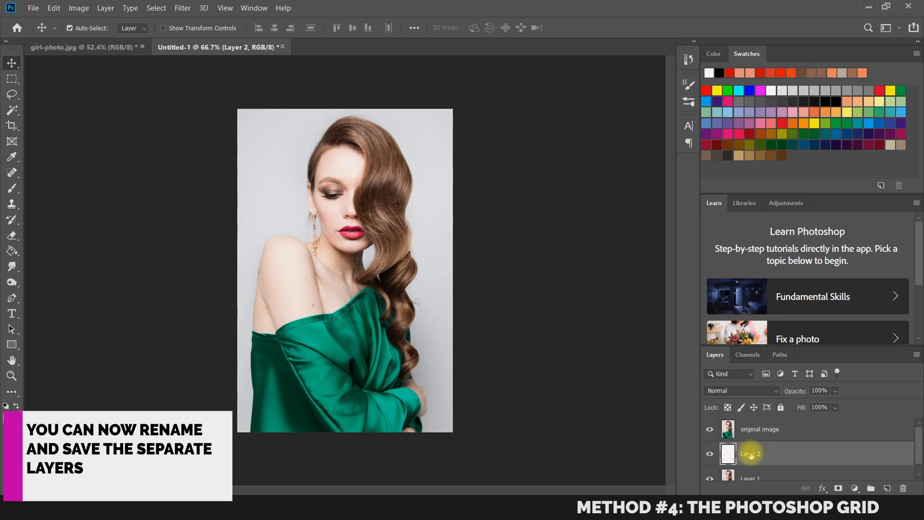
left_click(712, 430)
double_click(750, 453)
type("e")
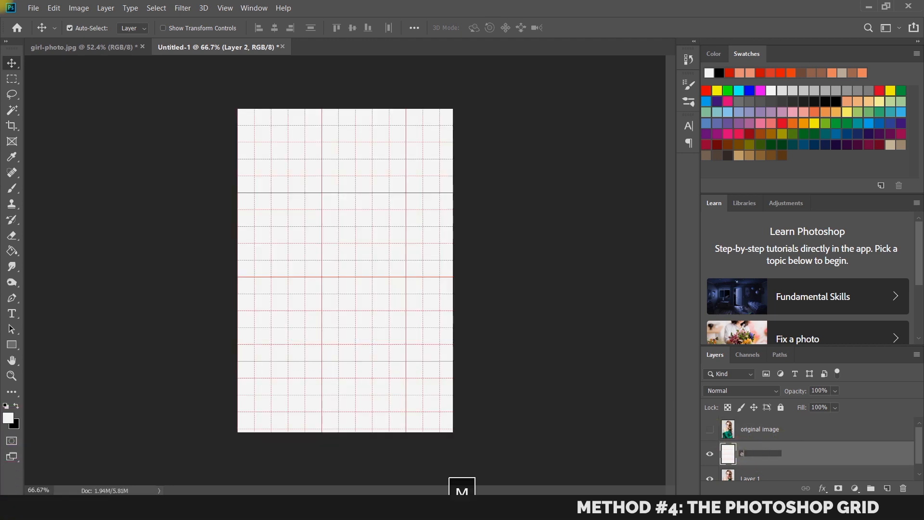
type("mpty grid")
key("Return")
scroll(752, 450, "down", 1)
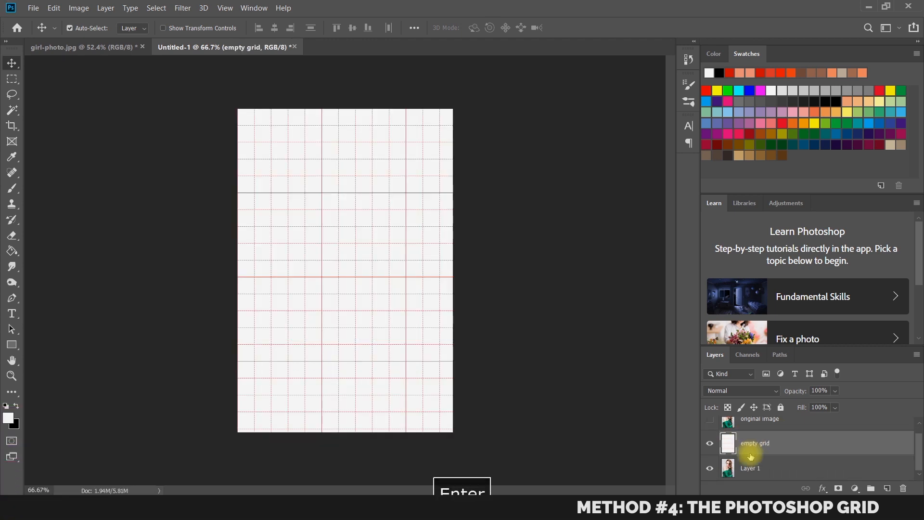
left_click(708, 443)
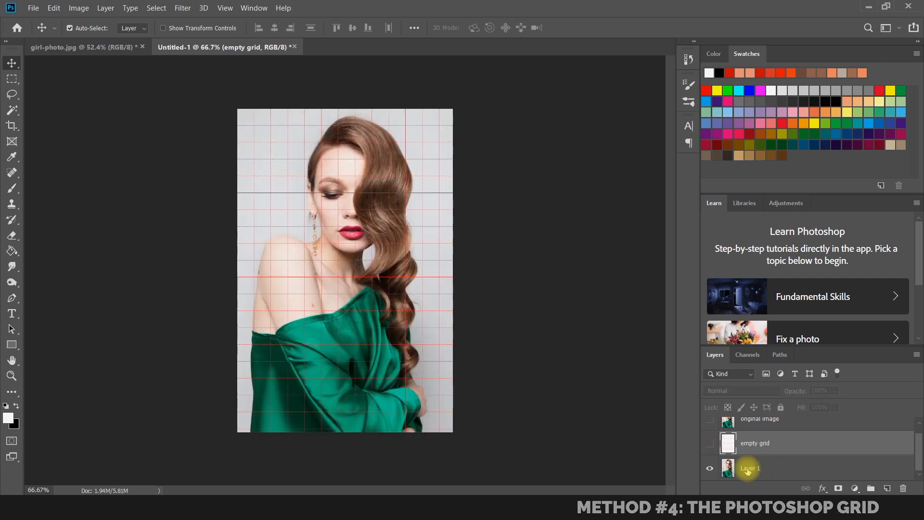